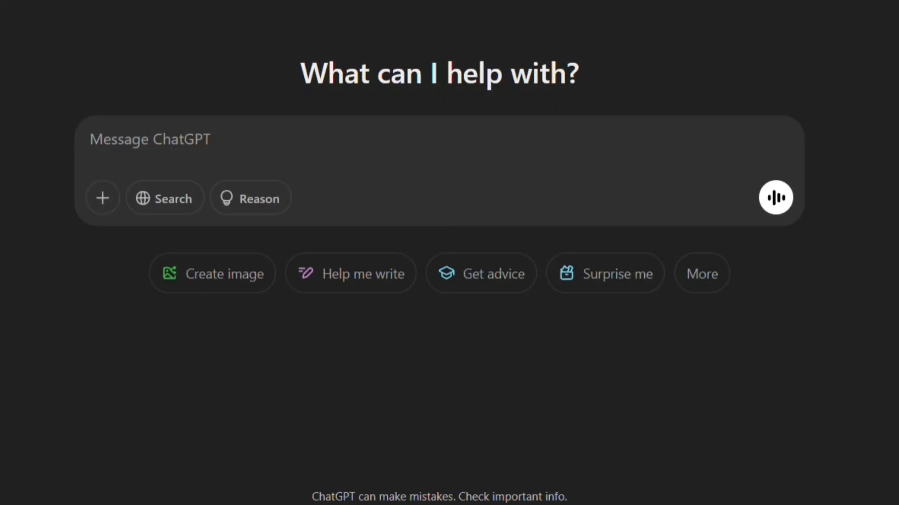
- Paste the stick-figure script prompt into ChatGPT, replace [your topic] with the real topic, and send it
type("Write a short video script for a stick figure animation on [your topic]")
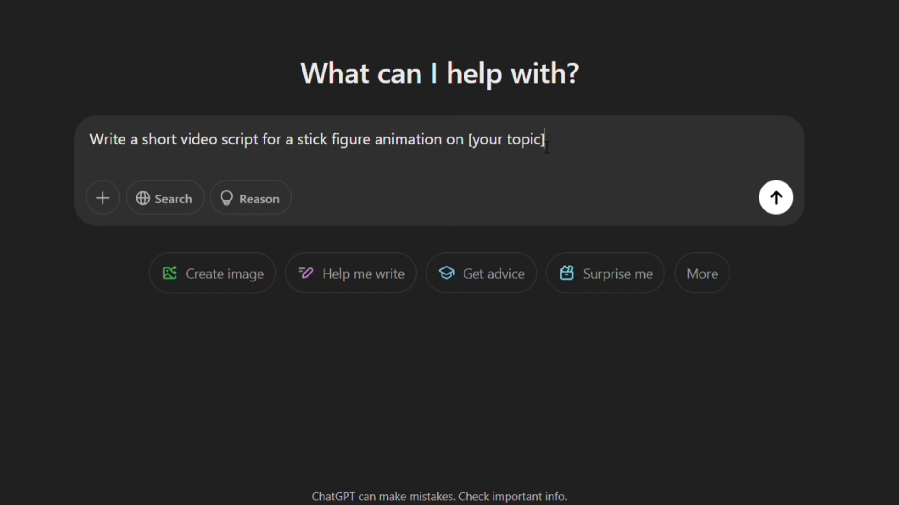
left_click_drag(541, 140, 477, 149)
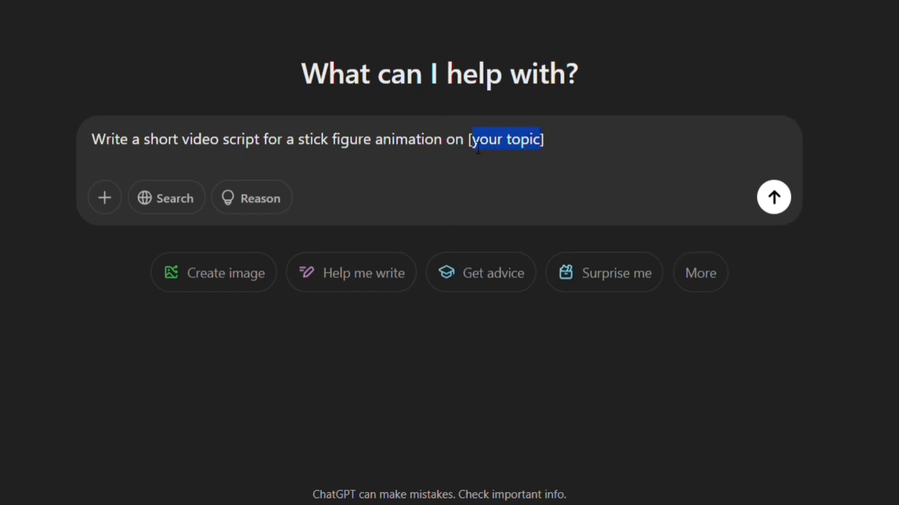
type("if you are ambitious but lazy, please watch this video")
left_click(773, 206)
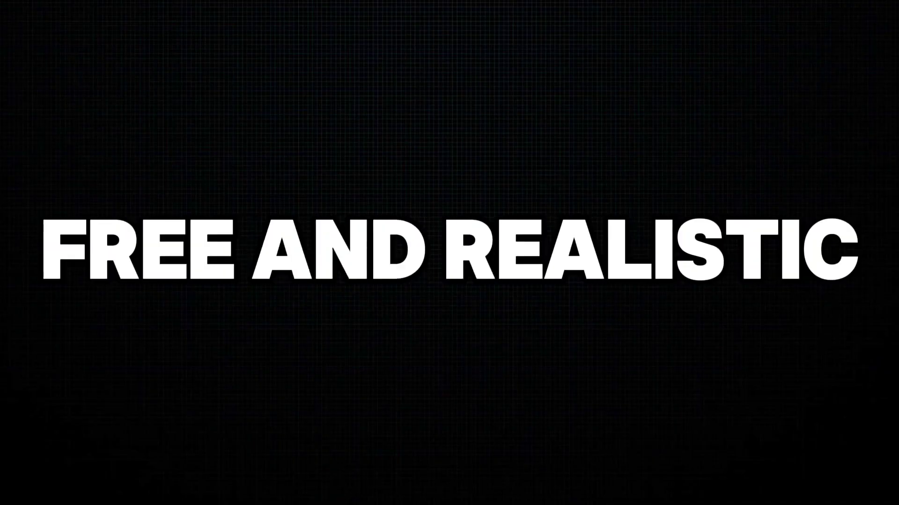
- Search 'ttsfree', open TTSFree.com, and log in with the account username and password
type("ttsfree")
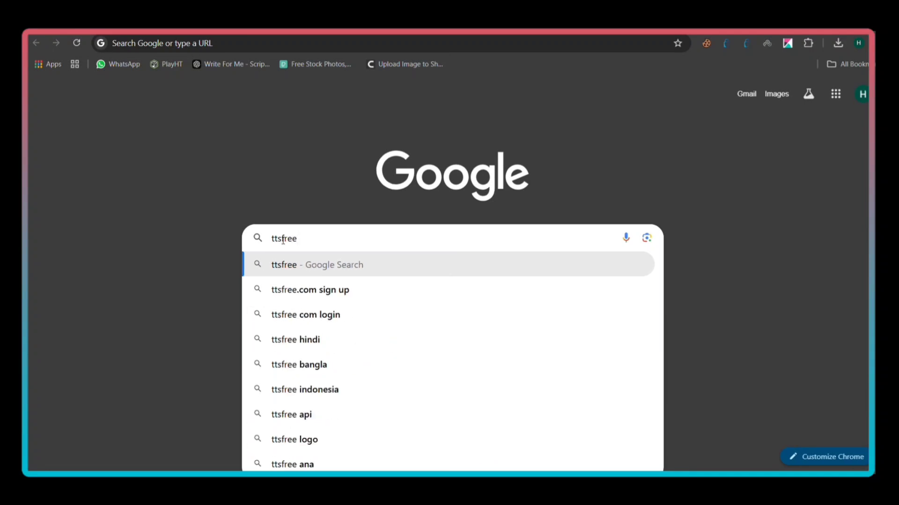
key("Return")
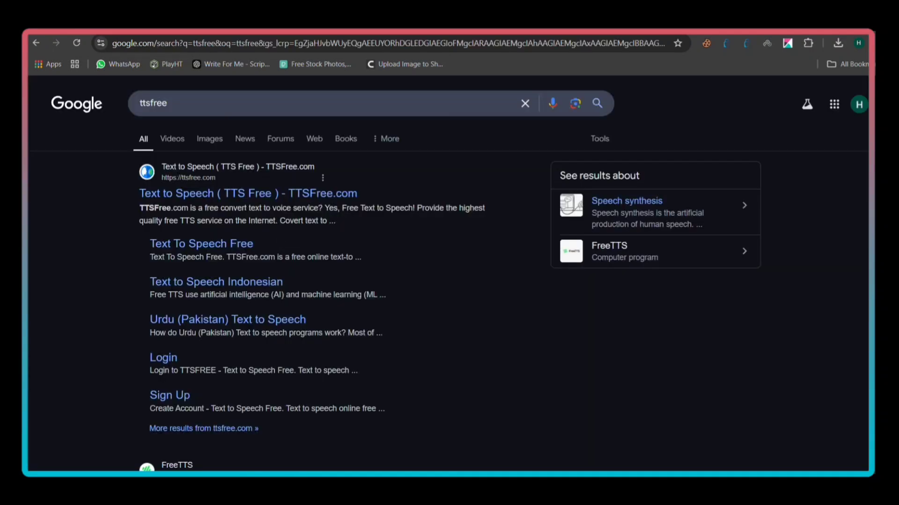
left_click(281, 197)
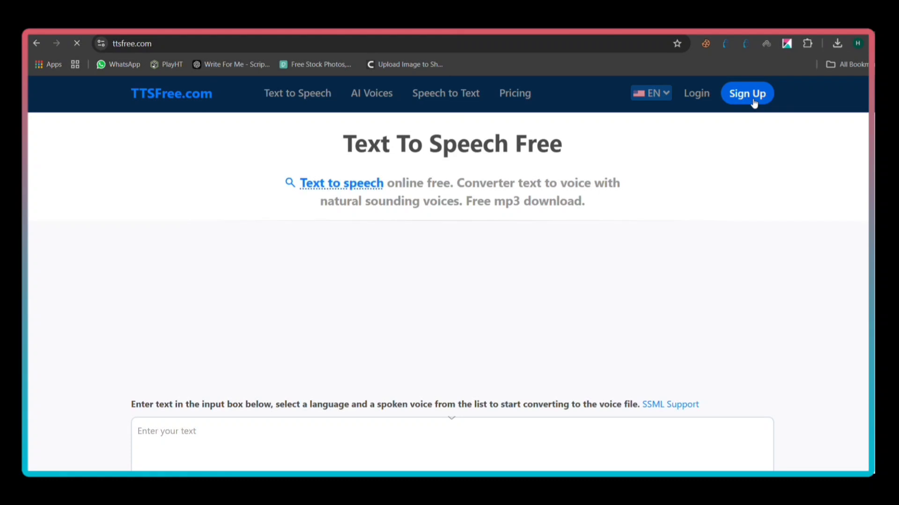
left_click(752, 98)
left_click(217, 220)
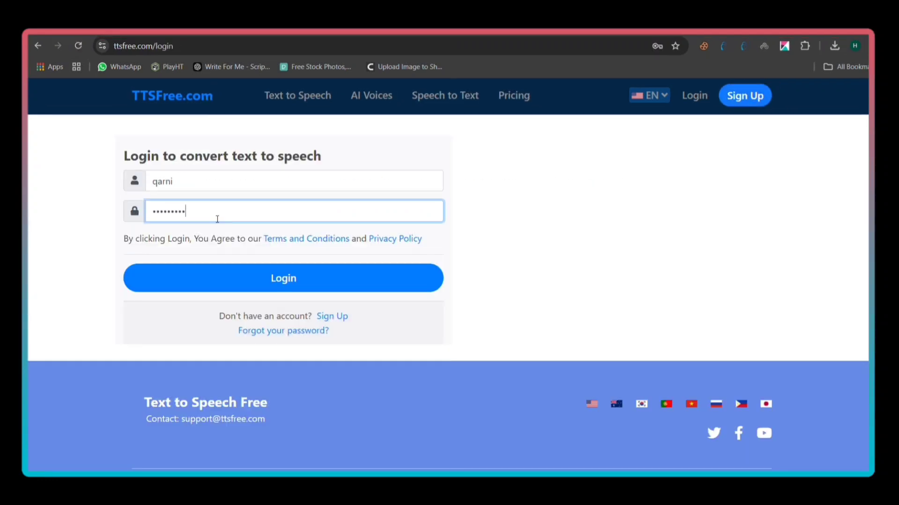
left_click(305, 281)
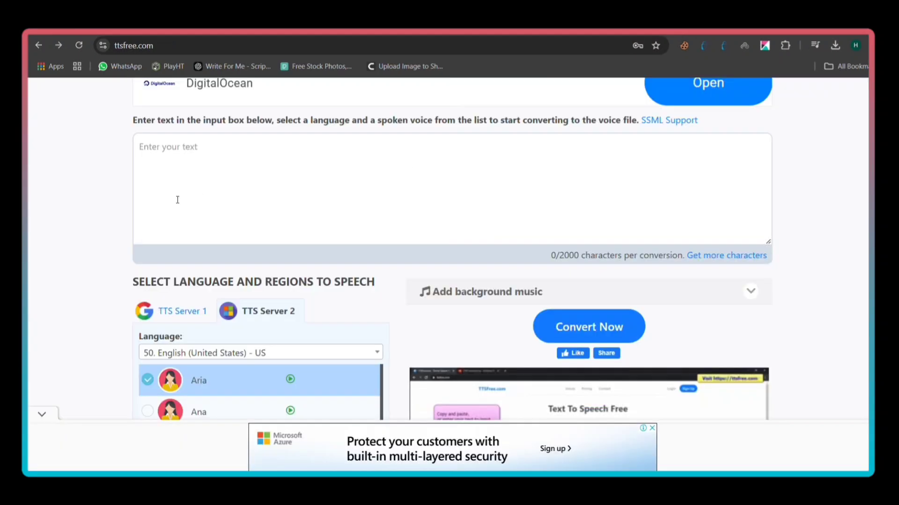
- Paste the script into the TTSFree text box and choose the English (US) Aria voice
left_click(177, 158)
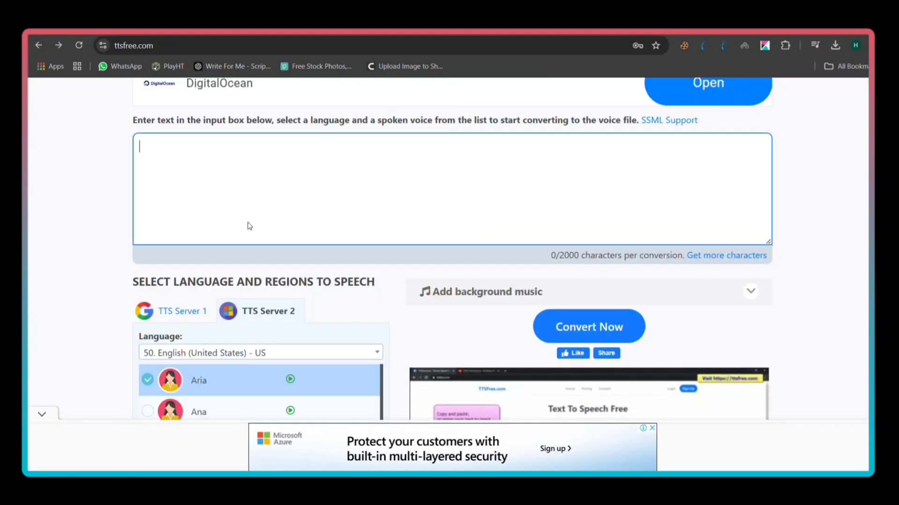
type("Do you have BIG dreams but NO energy? Do you plan empires in your head but nap like a champion? Well, my friend, you might just be an ambitious lazy person!\" \"You’re not alone! Many ambitious people suffer from chronic procrastination. But don’t worry! There’s a solution!\"  \"Small wins build momentum. Before you know it, you’re actually doing stuff!\" \"Ambition without action is just a dream. So go on—take that one small step... right after you finish this video!\"")
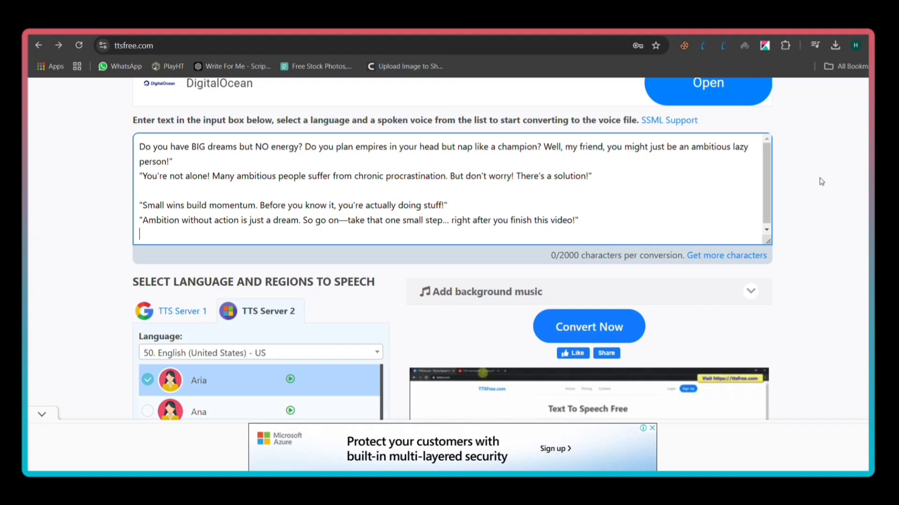
scroll(821, 181, "down", 4)
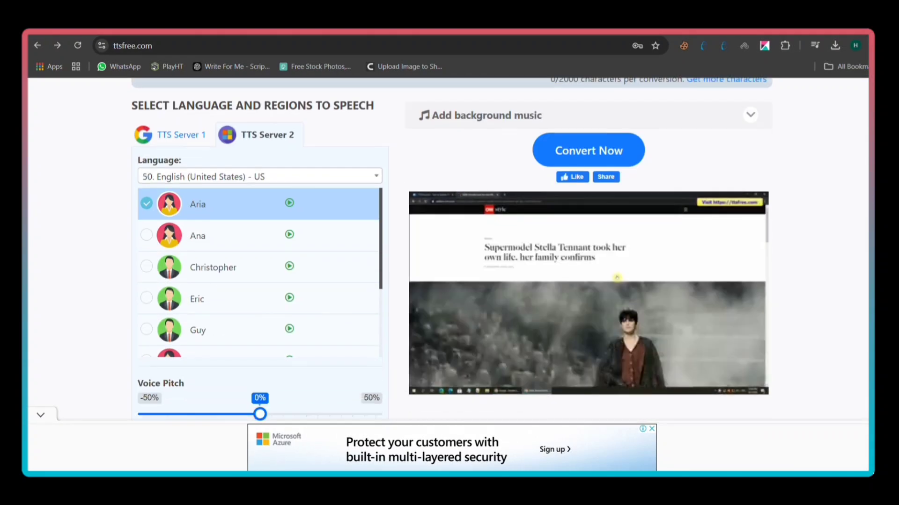
left_click(259, 176)
left_click_drag(377, 232, 378, 201)
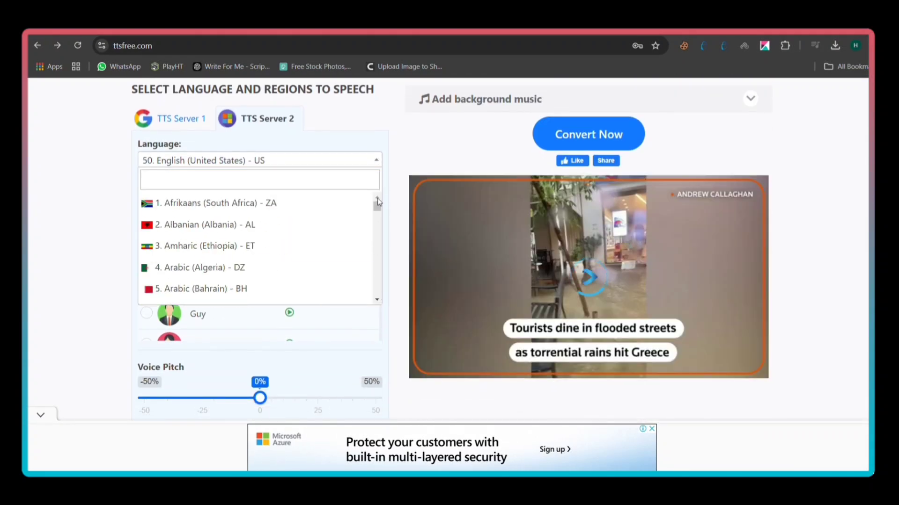
left_click(146, 187)
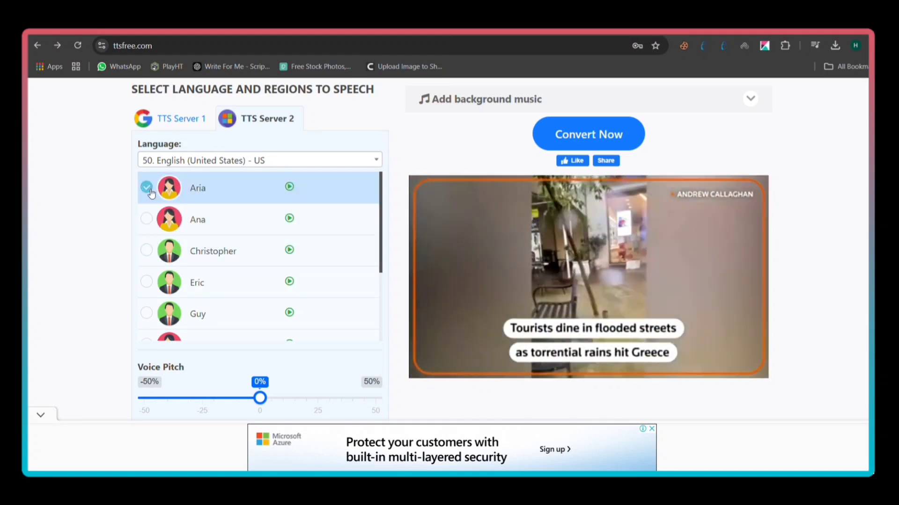
- Convert the script to a 33-second voiceover and download it as MP3
scroll(255, 229, "down", 4)
mouse_move(260, 289)
left_mouse_down()
mouse_move(285, 289)
mouse_move(261, 289)
left_mouse_up()
scroll(702, 323, "up", 5)
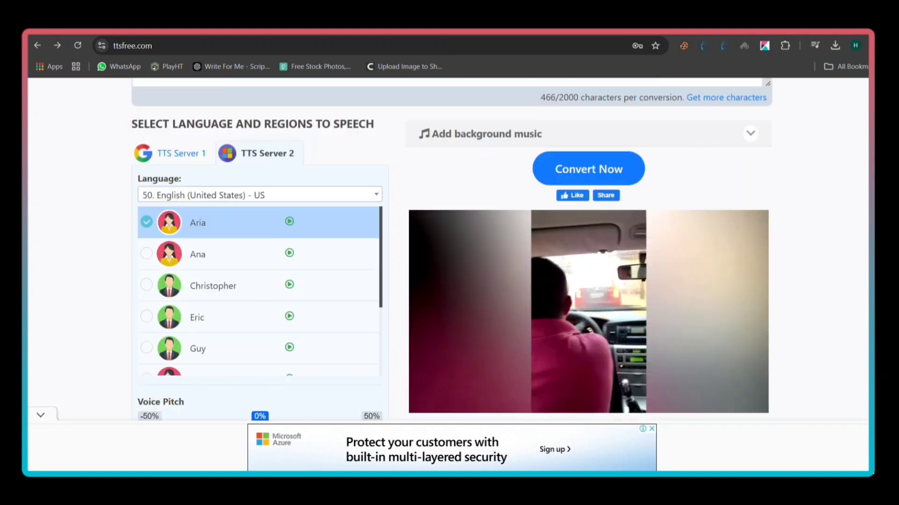
scroll(532, 254, "up", 2)
left_click(591, 276)
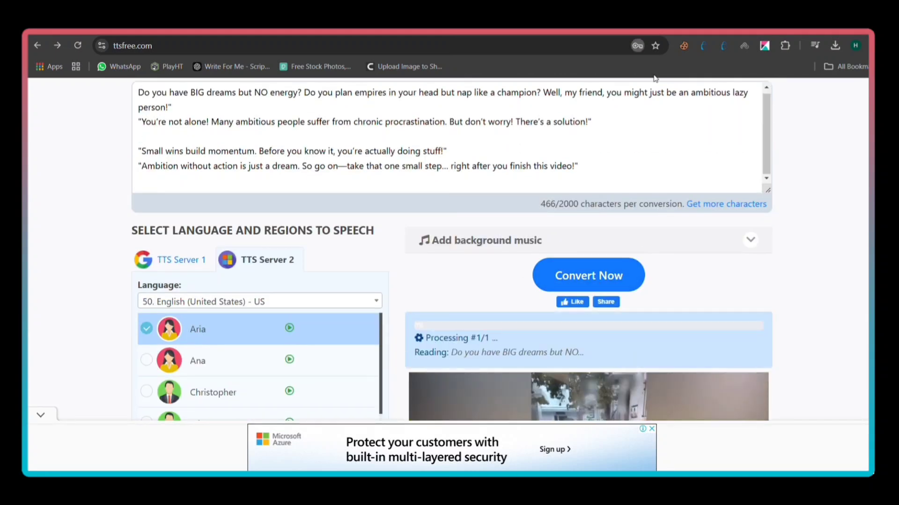
scroll(543, 225, "down", 3)
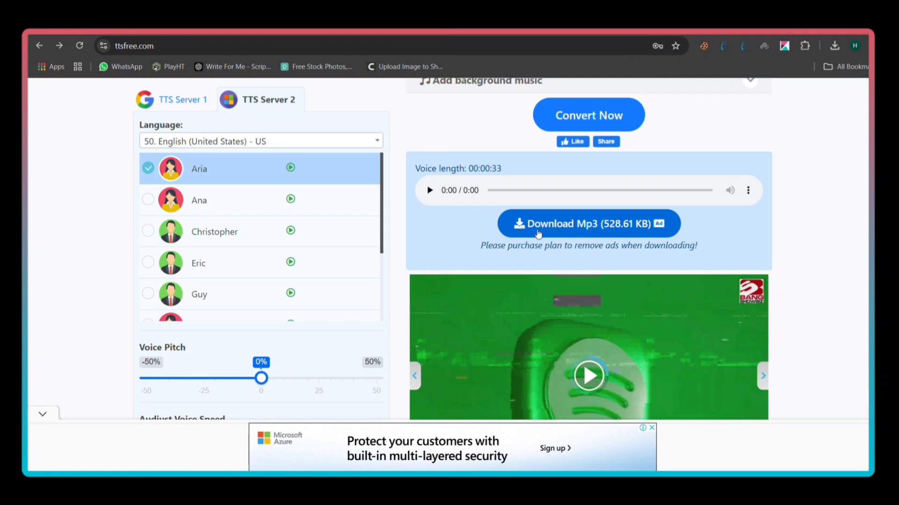
left_click(537, 233)
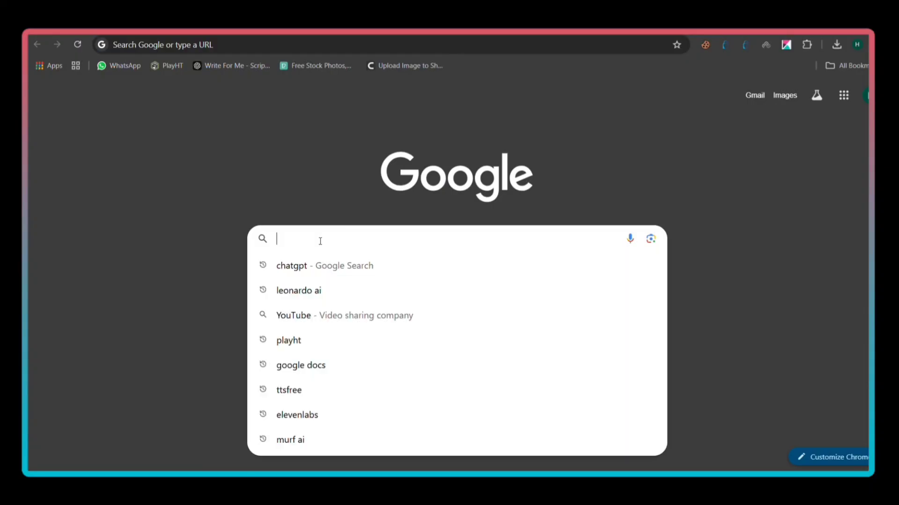
- Open Adobe Podcast, run the TTSFree MP3 through Enhance Speech, and pause the enhanced preview
type("Adobe Podcast")
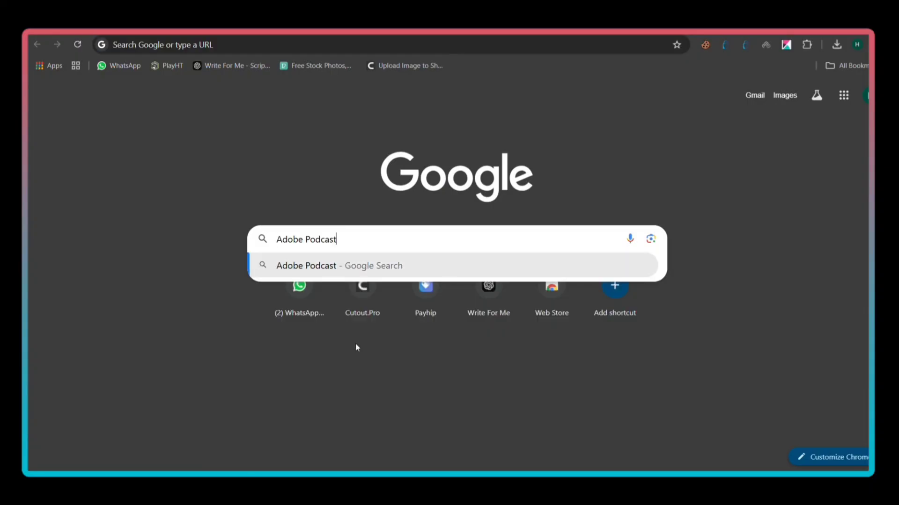
key("Return")
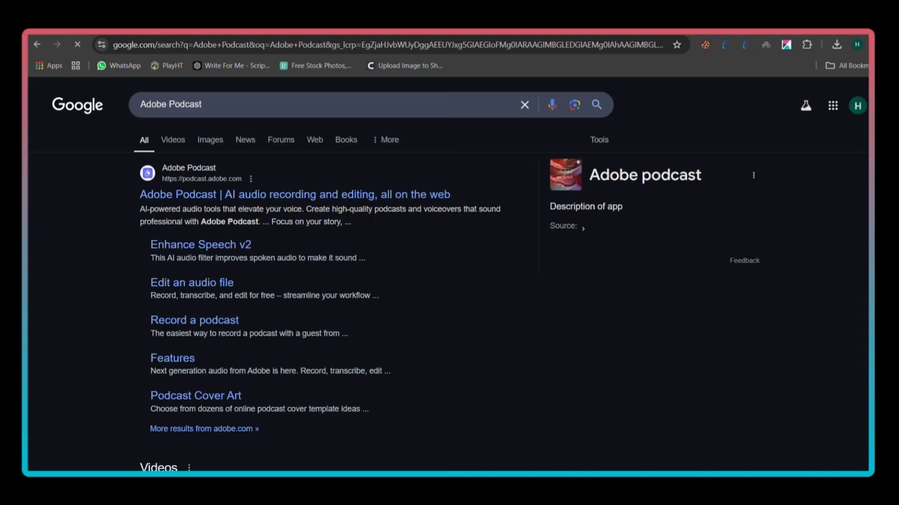
left_click(295, 194)
scroll(448, 297, "down", 6)
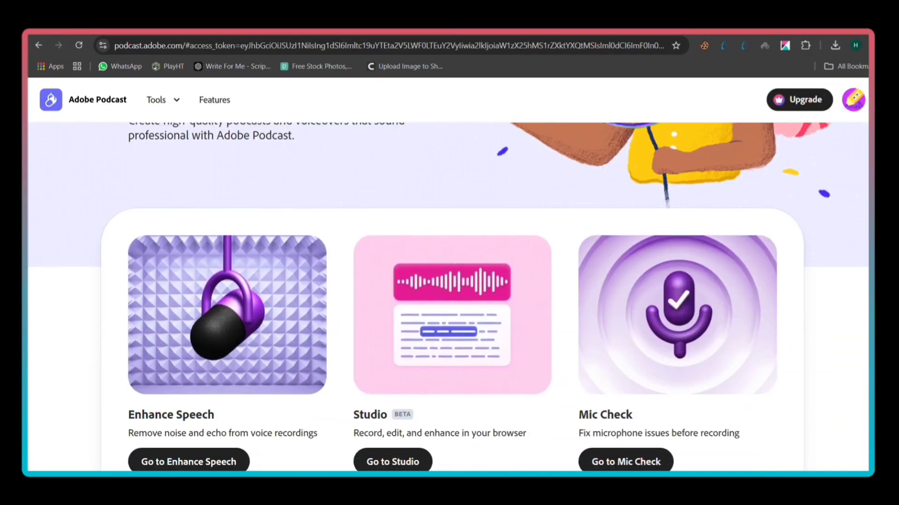
scroll(448, 296, "up", 1)
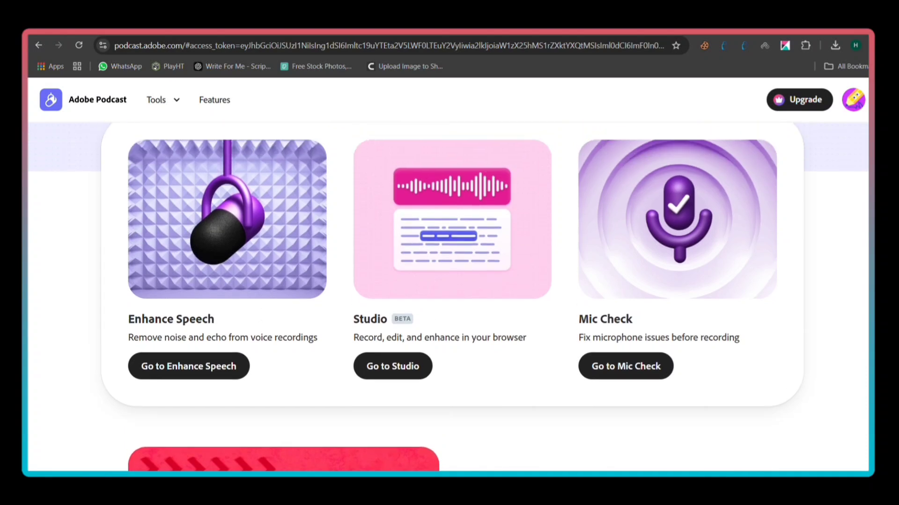
left_click(192, 367)
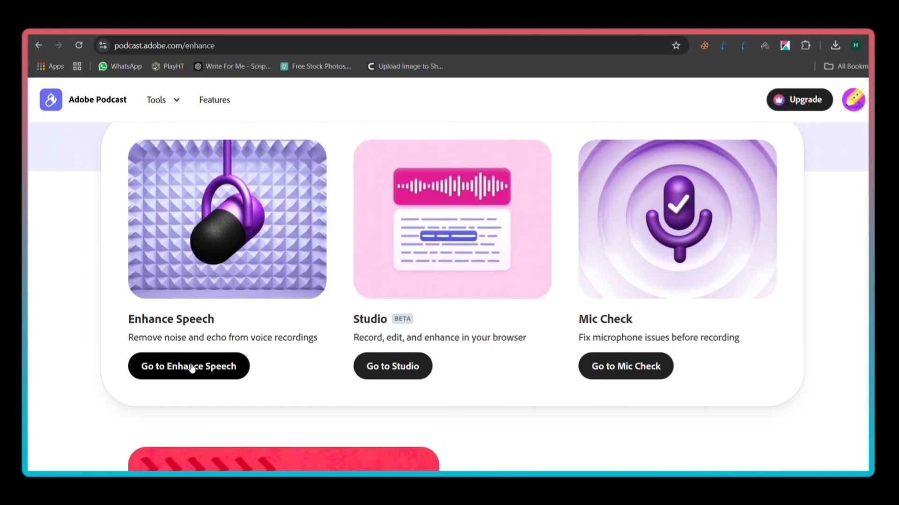
scroll(639, 265, "down", 3)
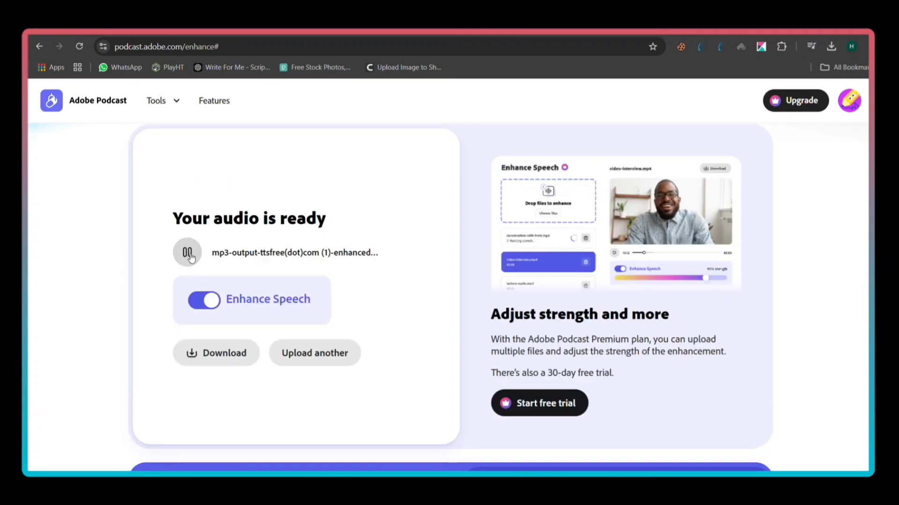
left_click(189, 255)
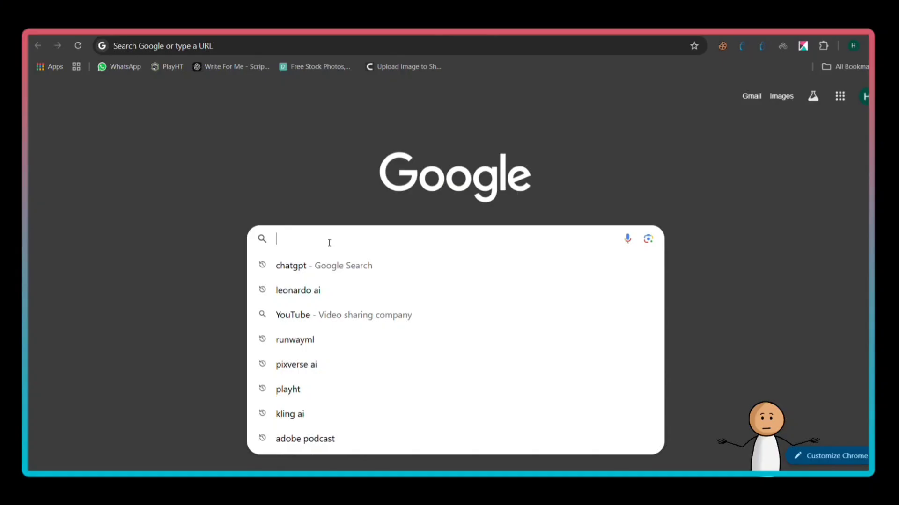
- Search 'CANVA', open canva.com, and create a new Slideshow Video (1080p) design
type("CANVA")
key("Return")
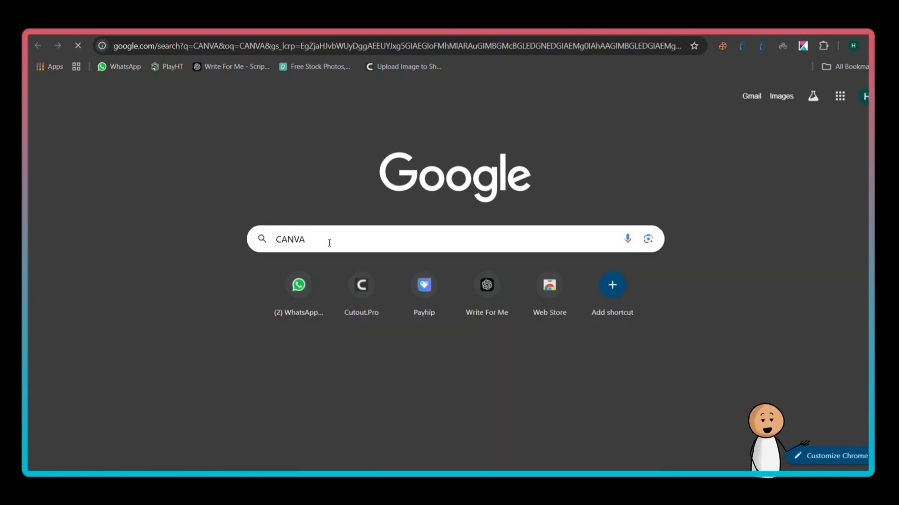
left_click(232, 196)
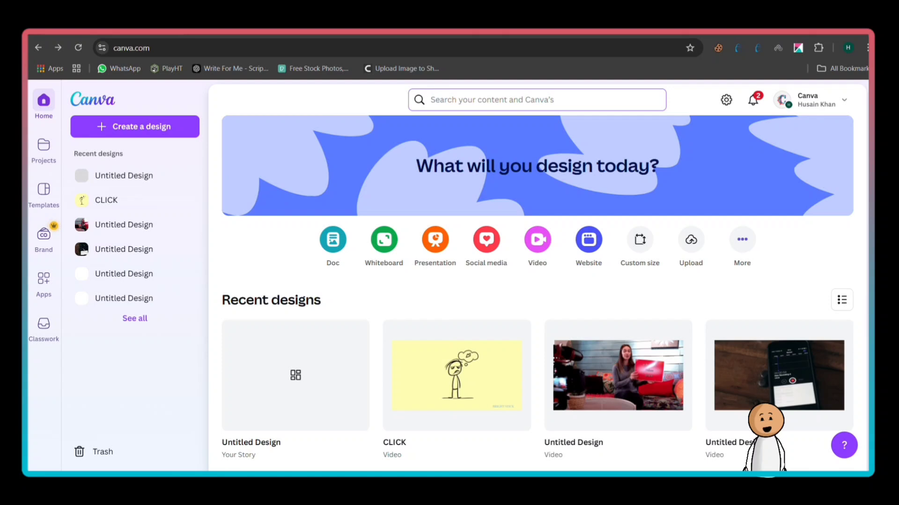
left_click(537, 240)
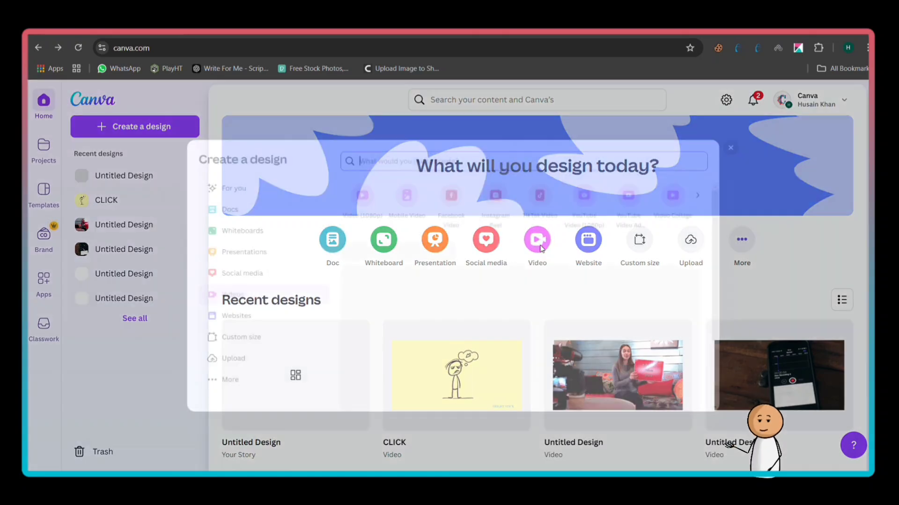
left_click(738, 186)
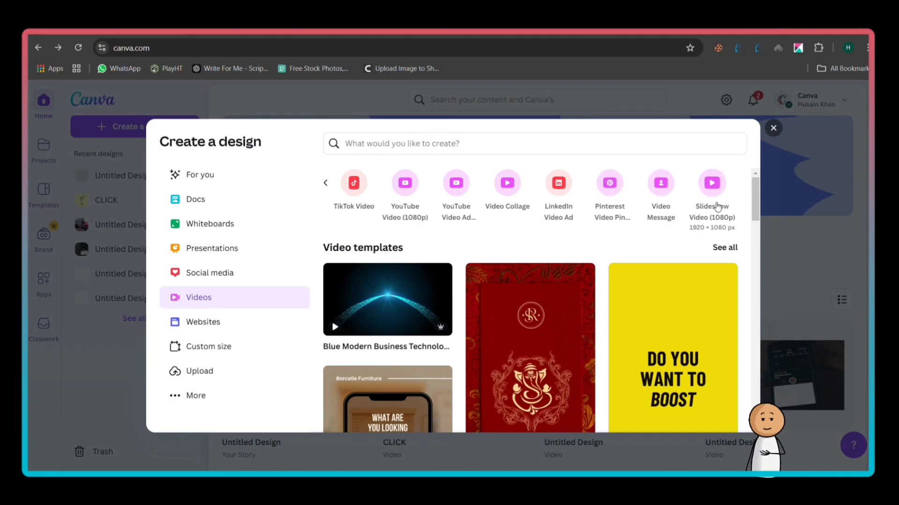
left_click(716, 206)
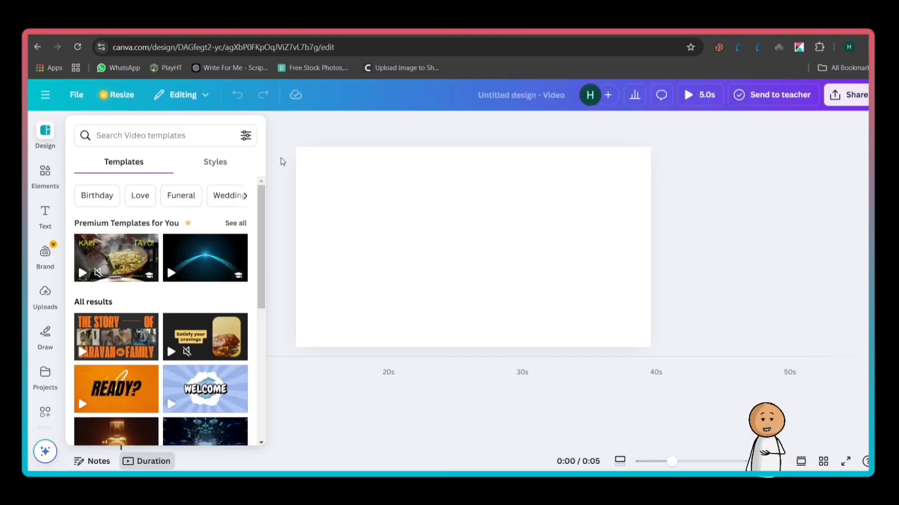
- Upload the TTS voiceover MP3 under Uploads > Audio and drag it onto the timeline
left_click(45, 300)
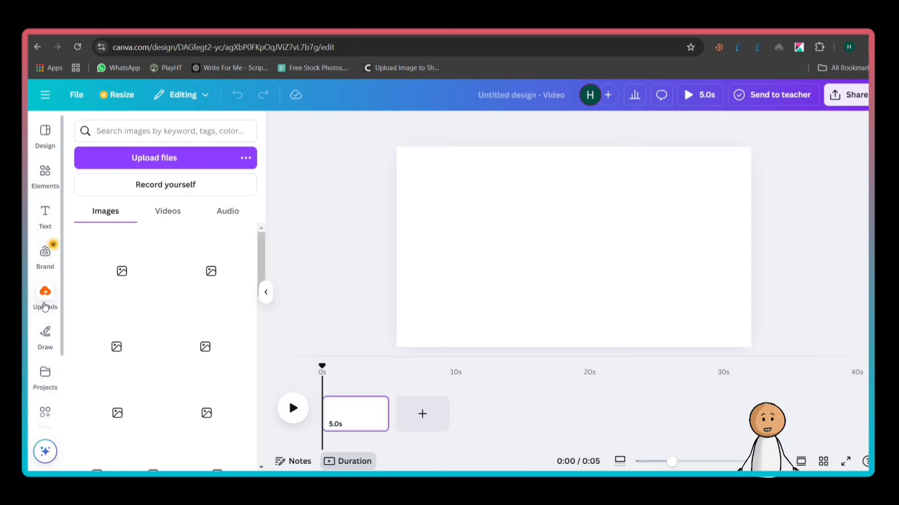
left_click(230, 207)
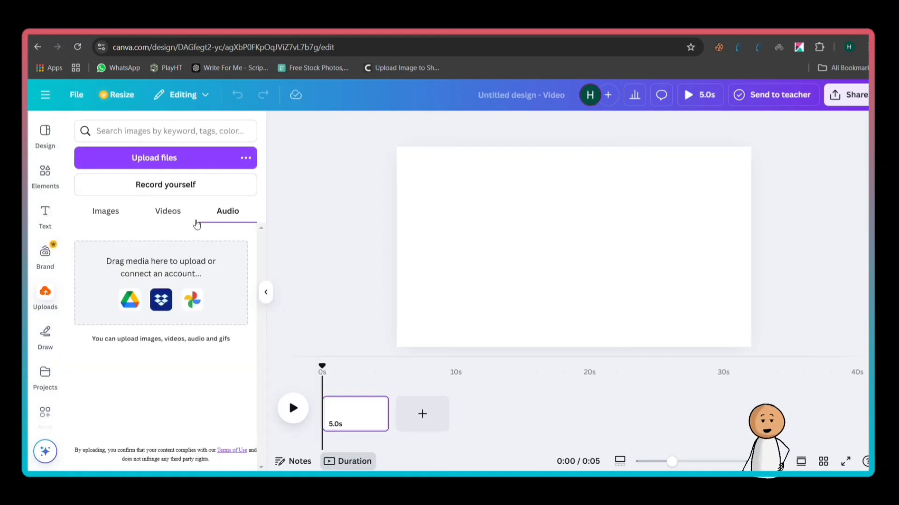
left_click(194, 165)
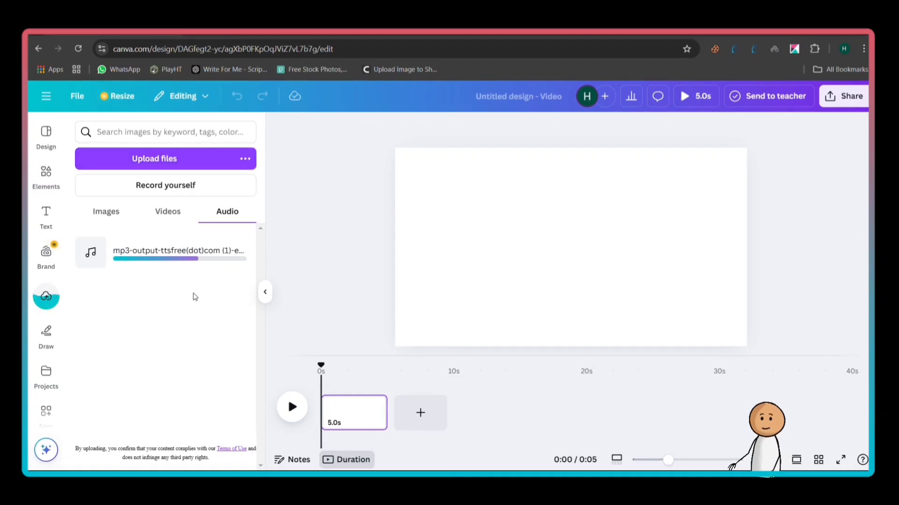
left_click_drag(224, 271, 329, 432)
- Trim the blank page to 33.8s so it matches the voiceover length
left_click_drag(383, 413, 866, 411)
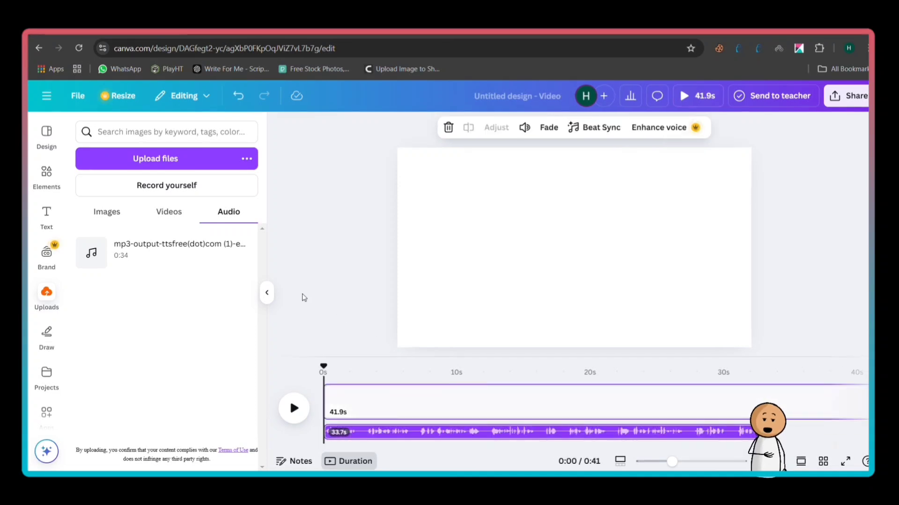
left_click(675, 463)
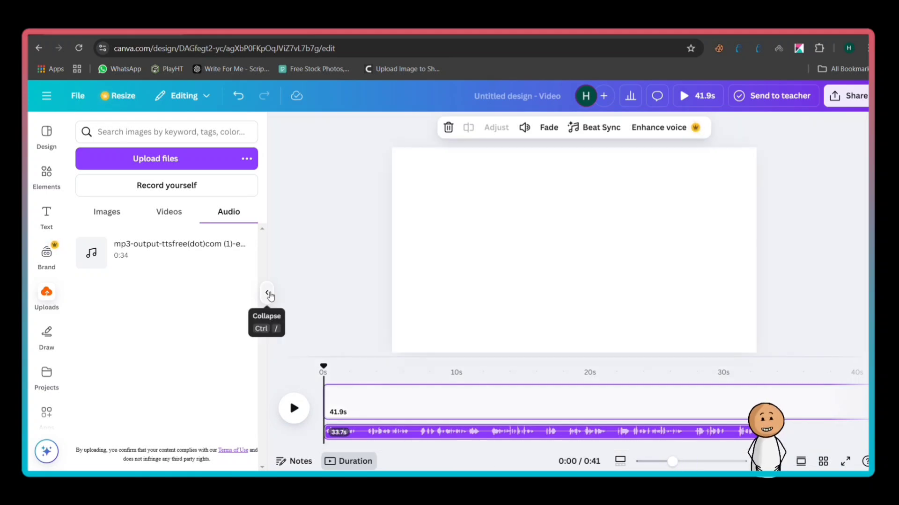
left_click(266, 294)
left_click_drag(682, 405, 576, 436)
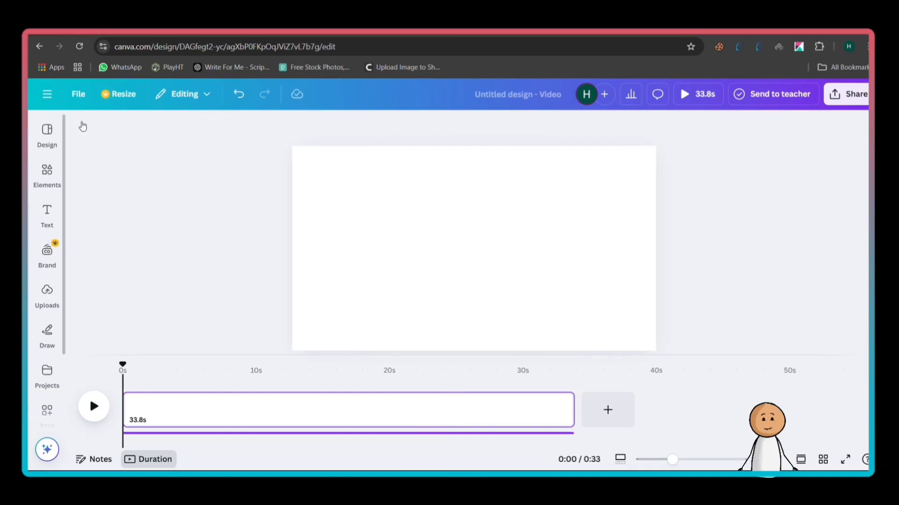
left_click(48, 177)
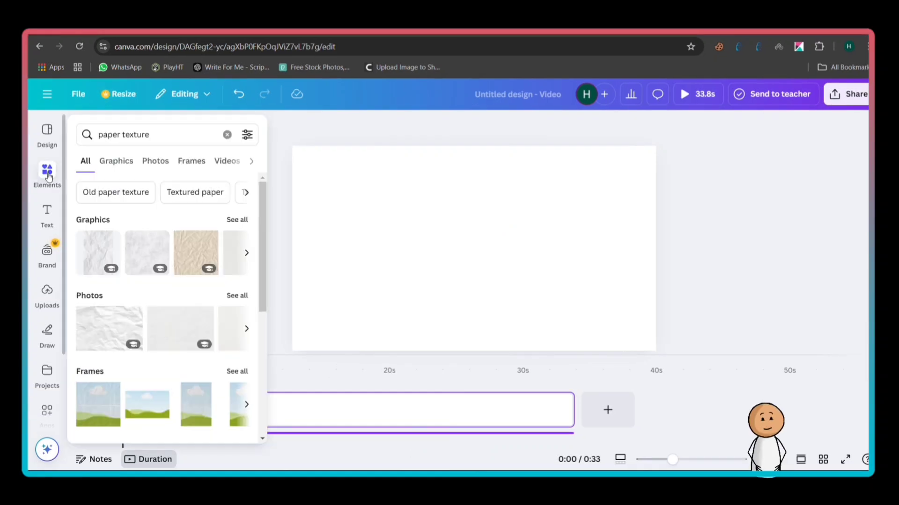
- Place a cream 'paper texture' photo from Elements onto the page
left_click(48, 177)
left_click(50, 177)
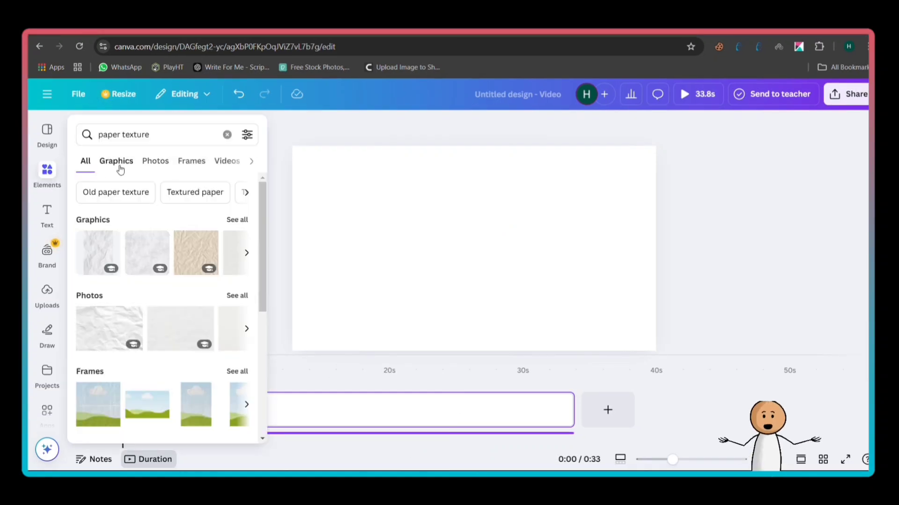
left_click(162, 165)
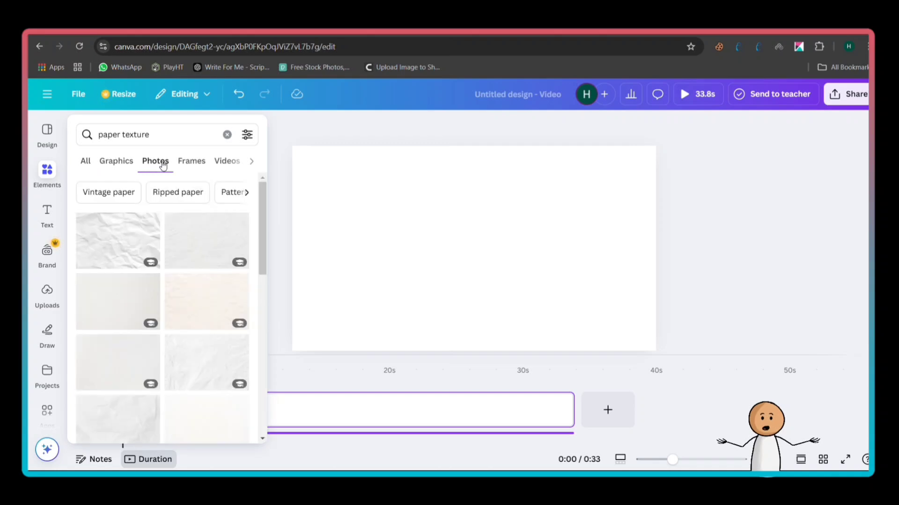
scroll(255, 217, "down", 5)
scroll(258, 211, "up", 5)
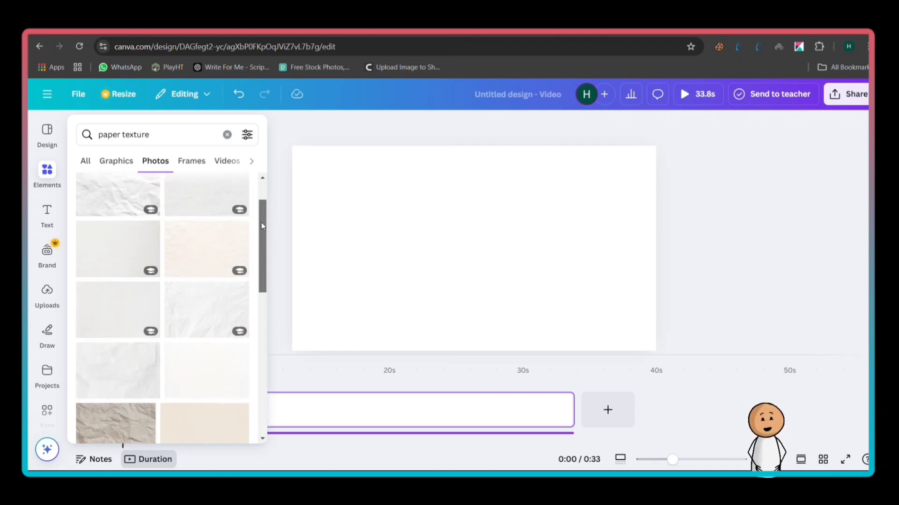
scroll(257, 201, "down", 2)
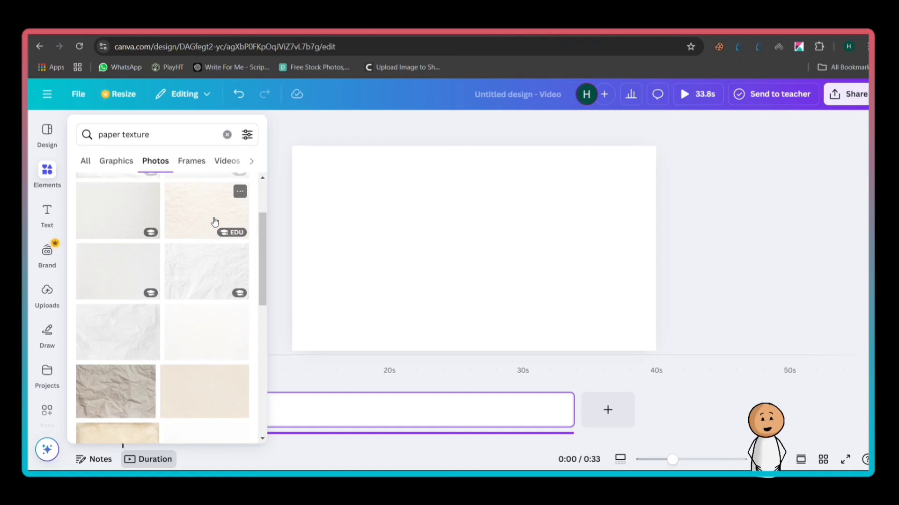
left_click_drag(206, 213, 376, 198)
- Stretch the paper texture to fill the whole page and set its transparency to 96
left_click_drag(584, 325, 629, 353)
left_click_drag(492, 293, 439, 268)
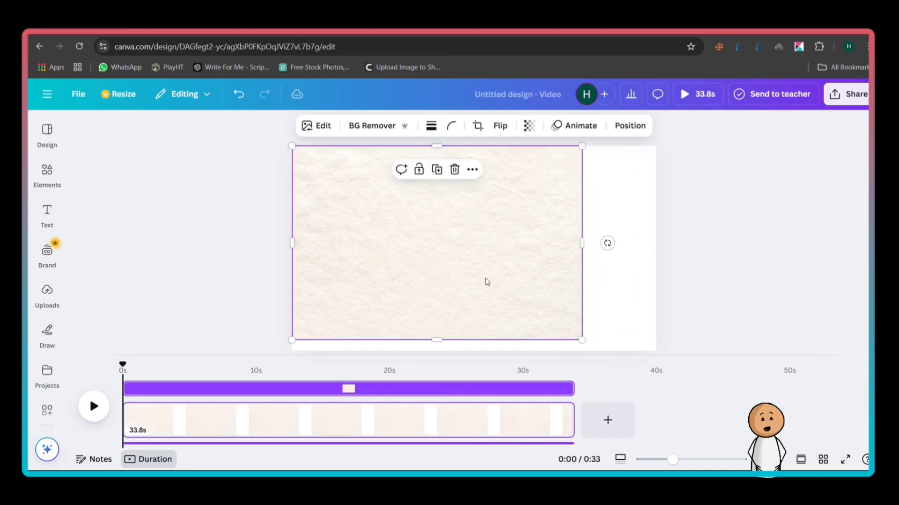
left_click_drag(590, 346, 599, 353)
left_click_drag(621, 260, 664, 262)
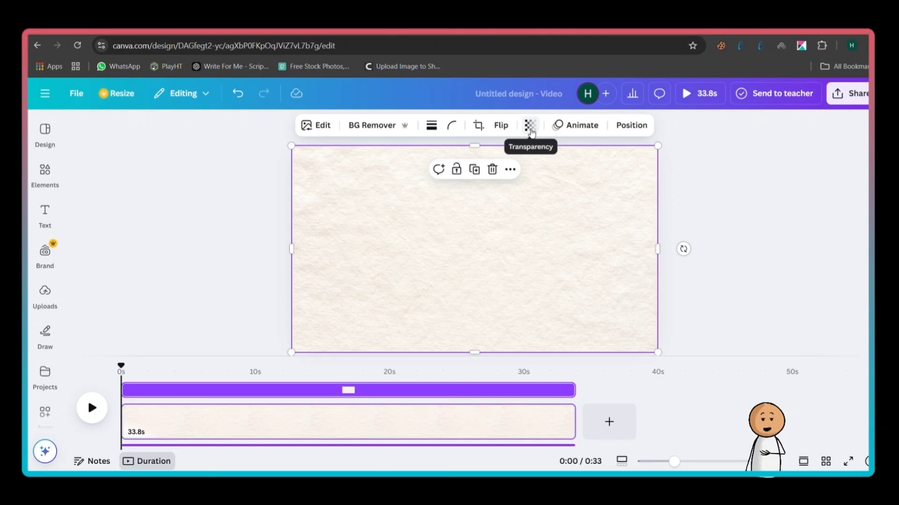
left_click(531, 126)
mouse_move(555, 172)
left_mouse_down()
mouse_move(511, 181)
mouse_move(556, 187)
left_mouse_up()
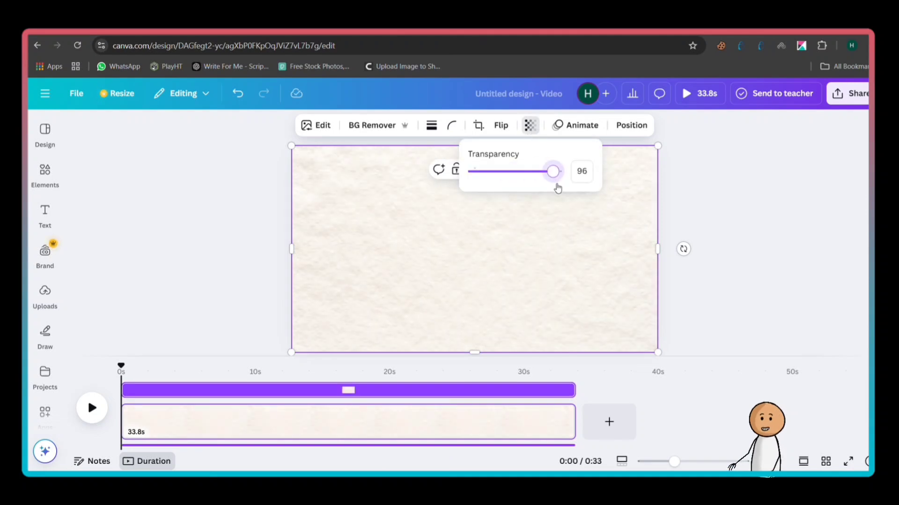
left_click(92, 408)
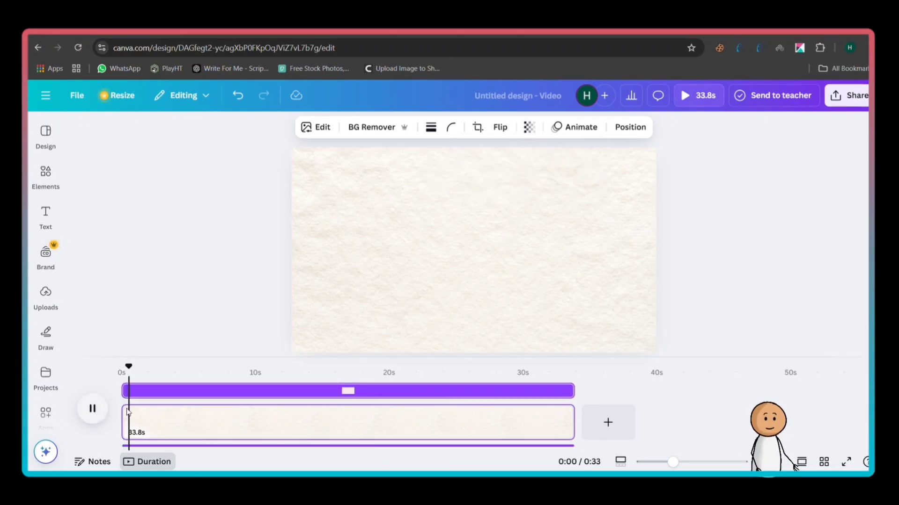
- Split the page clip at each sentence break while playing through the voiceover
left_click(148, 421)
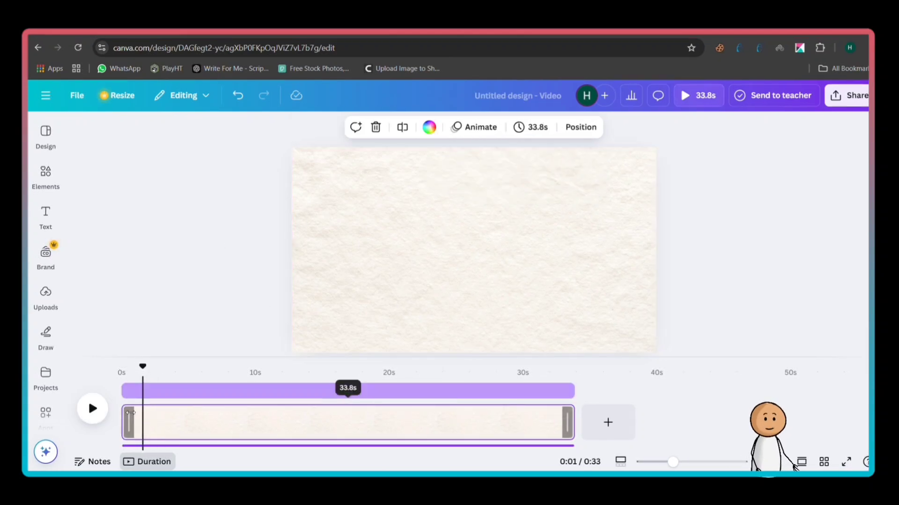
left_click_drag(148, 421, 162, 422)
left_click(103, 410)
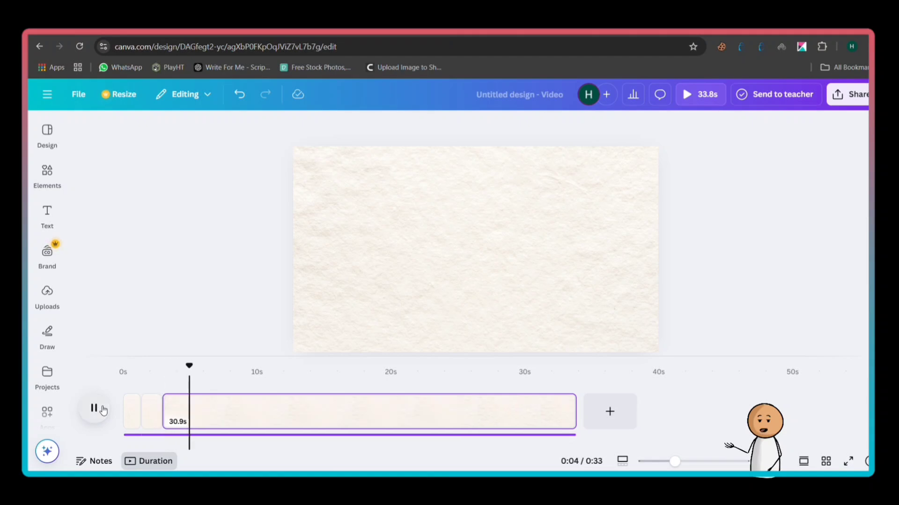
left_click(103, 411)
left_click(104, 411)
left_click(103, 412)
left_click(104, 412)
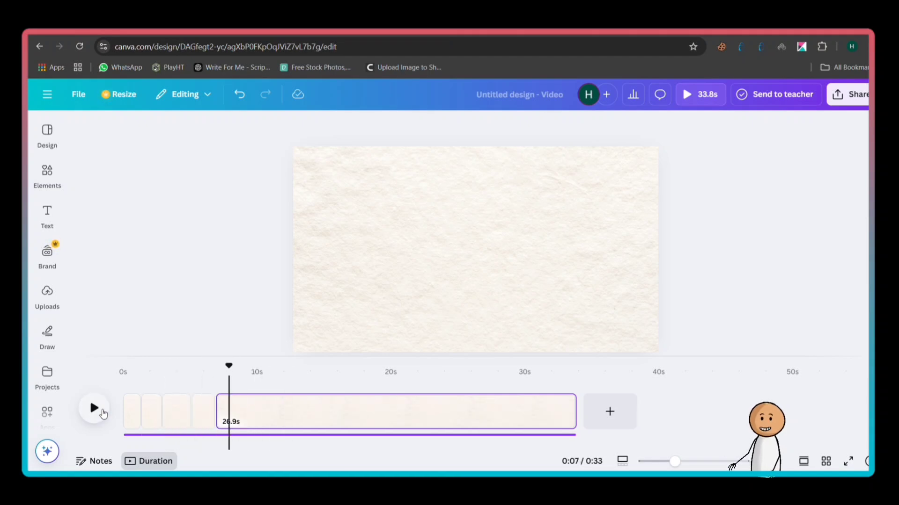
left_click(100, 411)
left_click(98, 410)
left_click(97, 410)
left_click(97, 410)
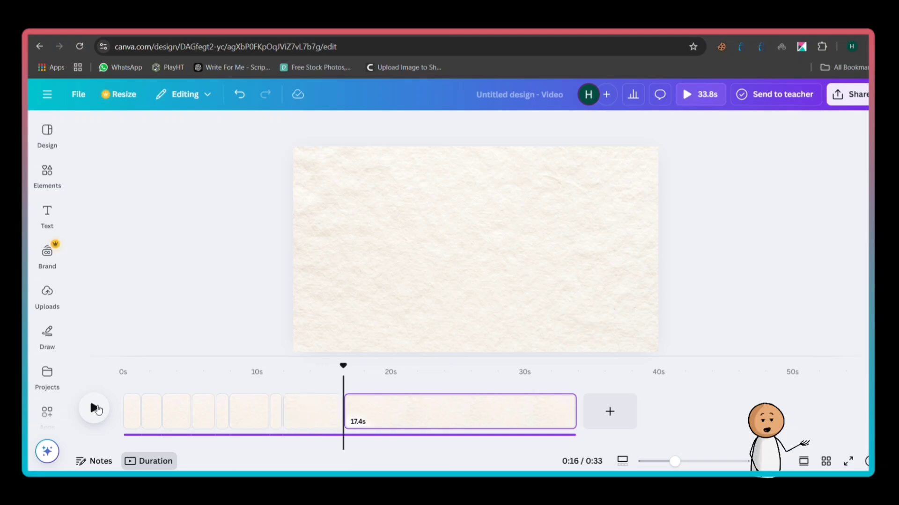
left_click(97, 409)
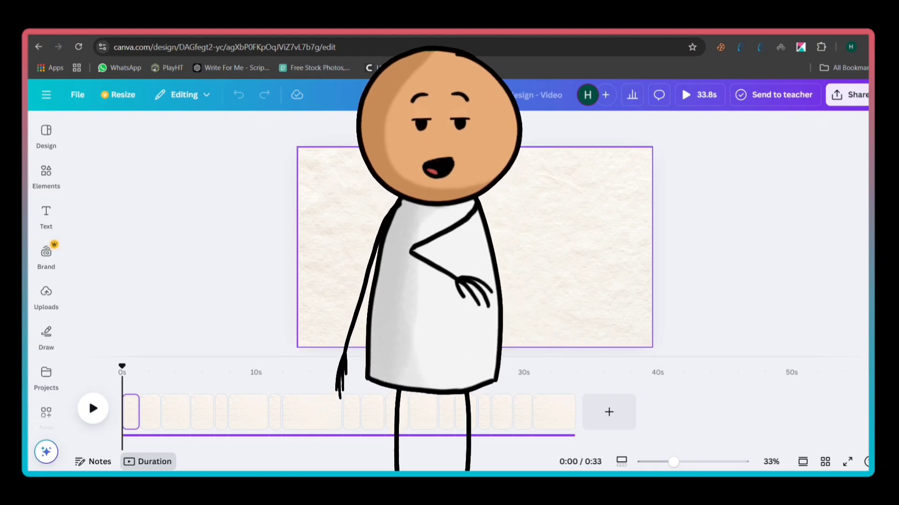
- Search 'stick figure' graphics in Elements and open the first result creator's graphics collection
left_click(46, 176)
left_click(201, 133)
type("stick figure")
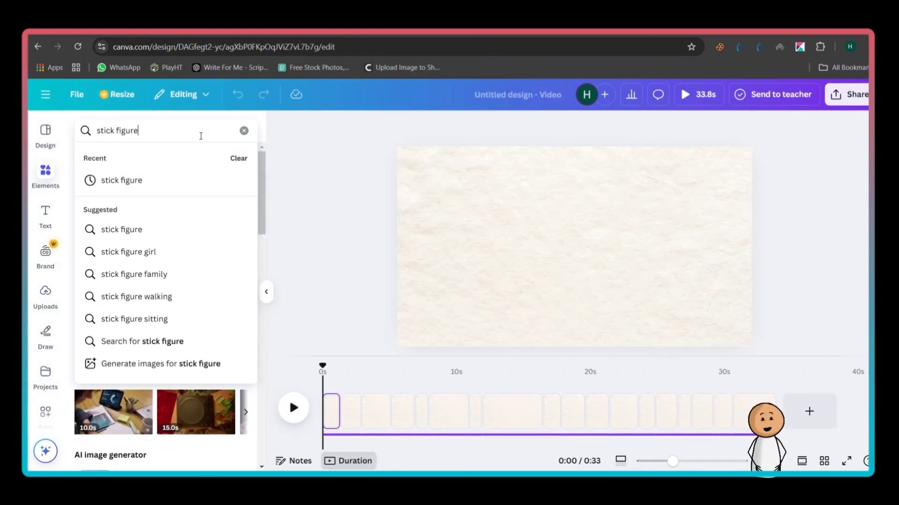
key("Return")
left_click(115, 157)
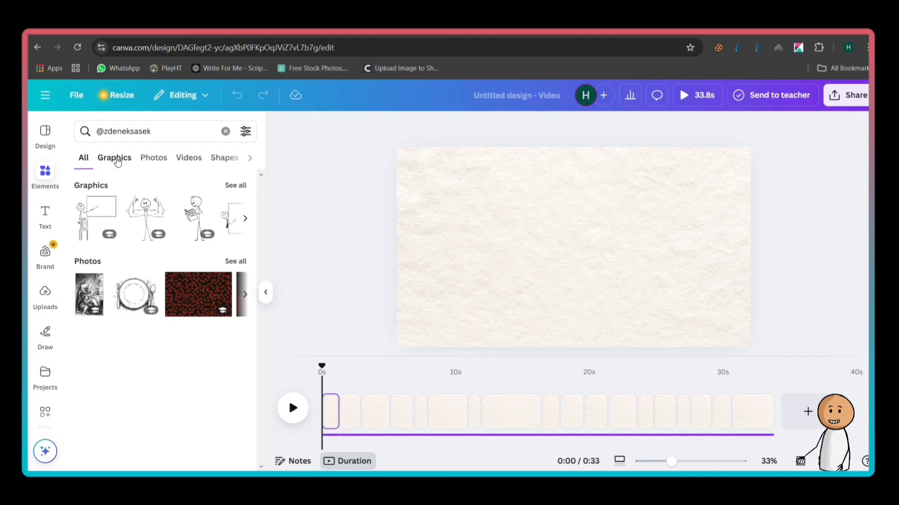
left_click(117, 161)
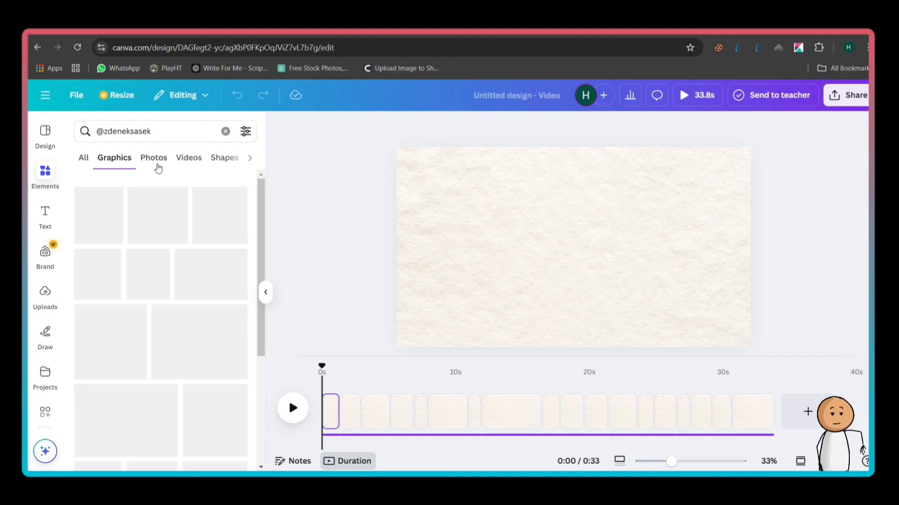
left_click_drag(260, 198, 270, 250)
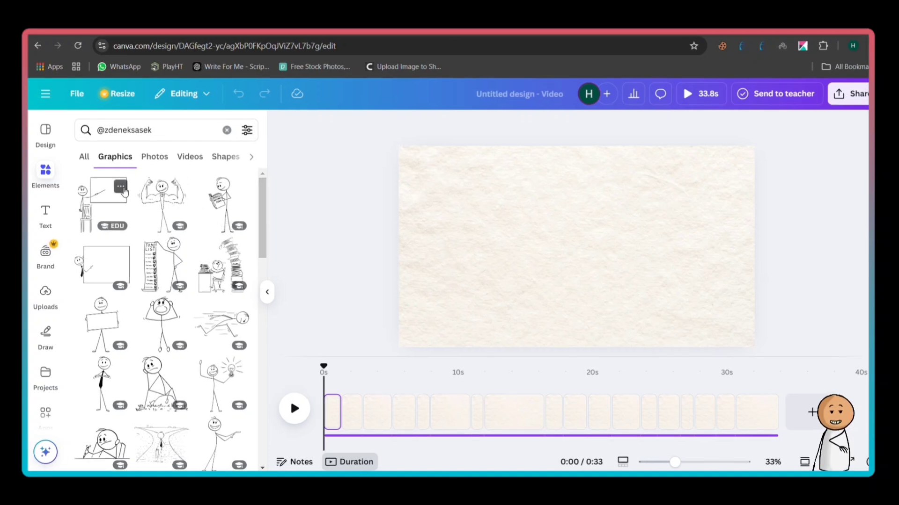
left_click(123, 189)
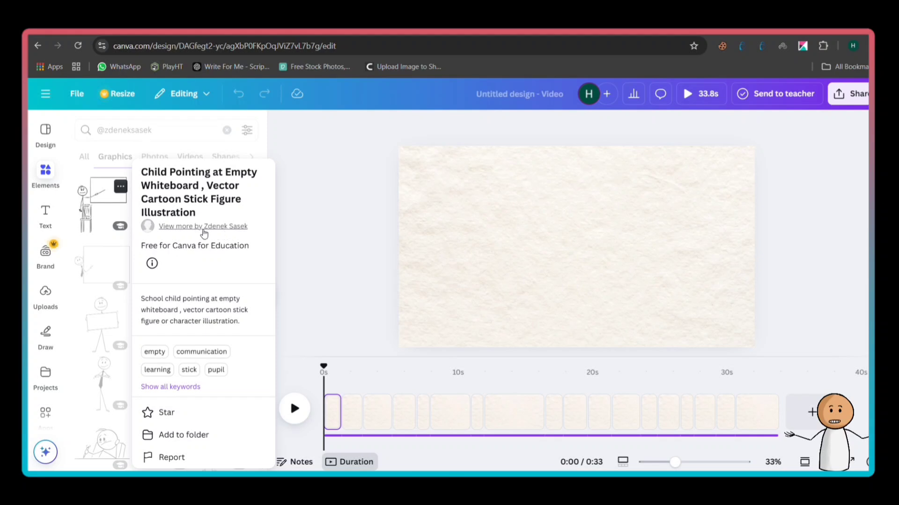
left_click(210, 227)
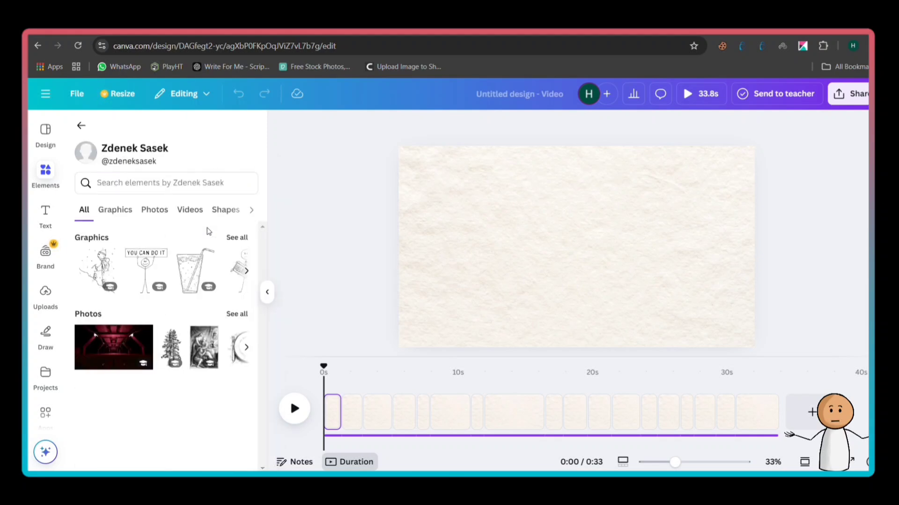
left_click(115, 210)
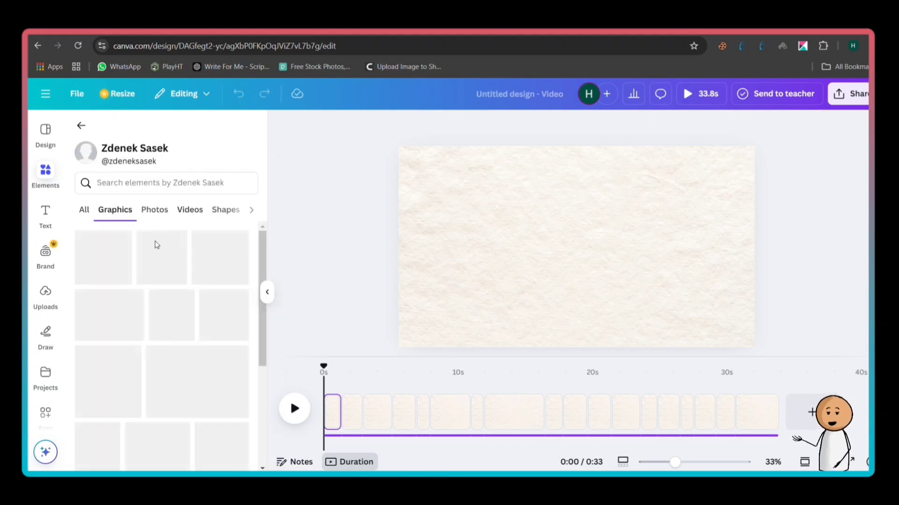
- Search 'dream' in the creator's graphics, add the thought-bubble figure, enlarge it, and centre it
scroll(266, 293, "down", 2)
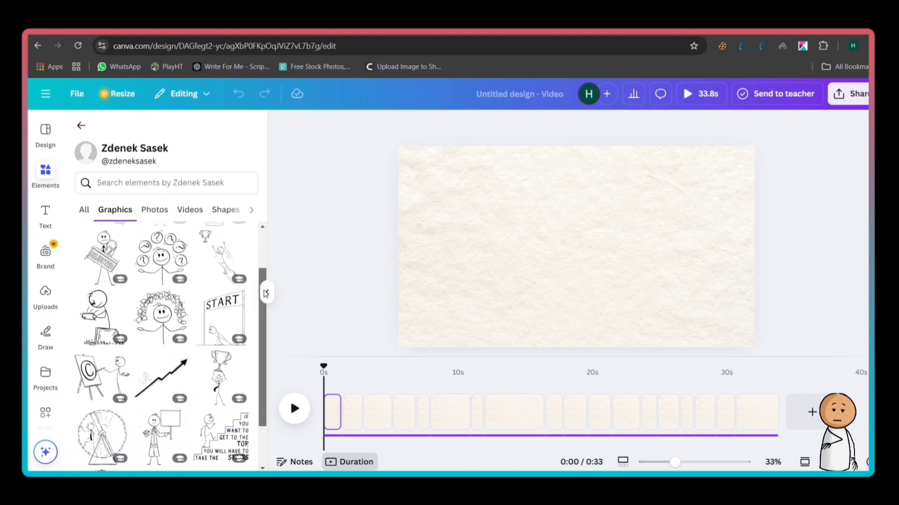
scroll(266, 294, "down", 2)
left_click(164, 183)
type("dream")
key("Return")
scroll(269, 271, "down", 1)
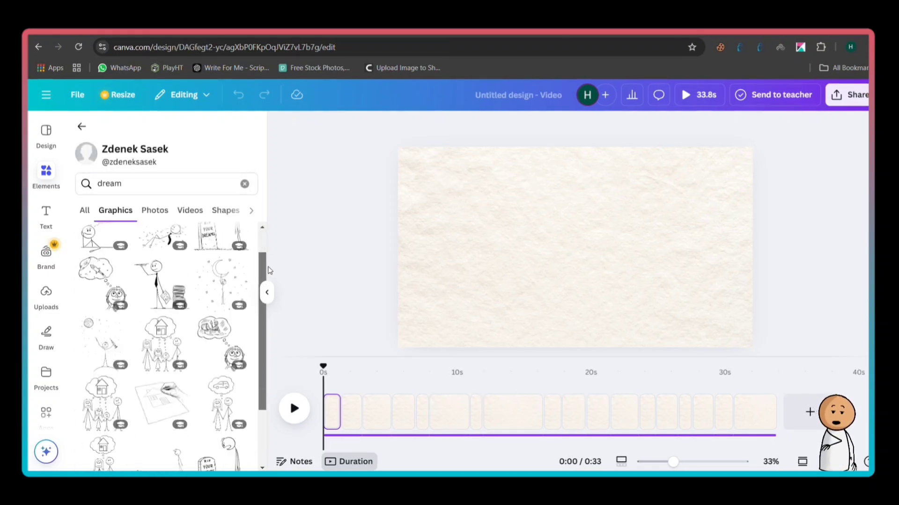
scroll(109, 281, "up", 1)
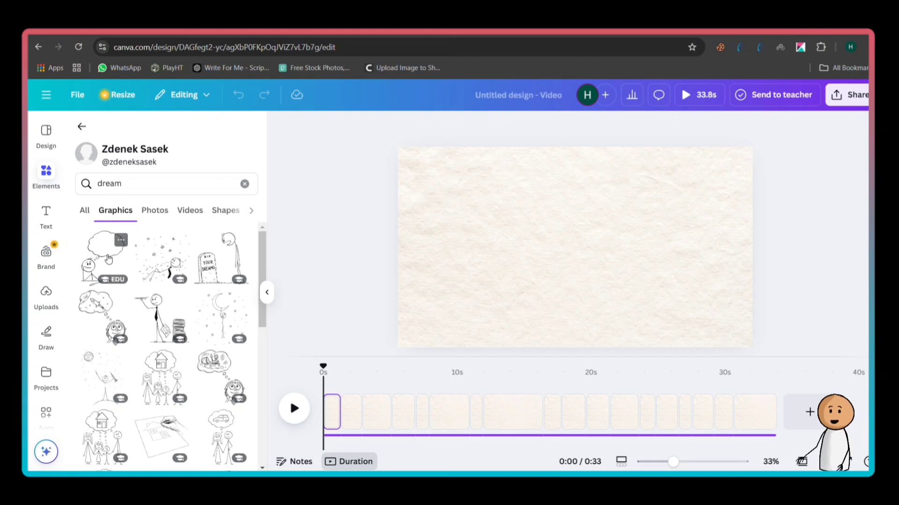
left_click(109, 259)
left_click_drag(605, 290, 573, 255)
left_click_drag(637, 320, 624, 306)
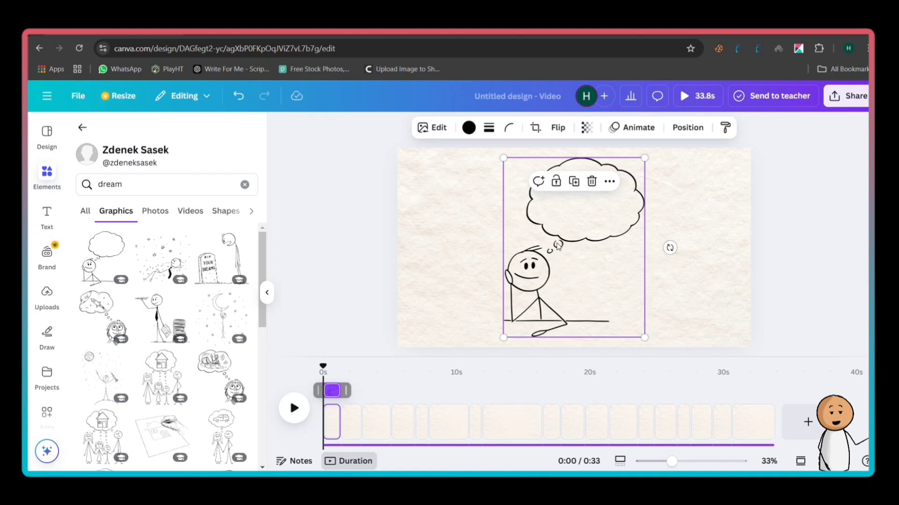
- Give the thought-bubble stick figure the Rise animation with a slightly faster speed
left_click(634, 133)
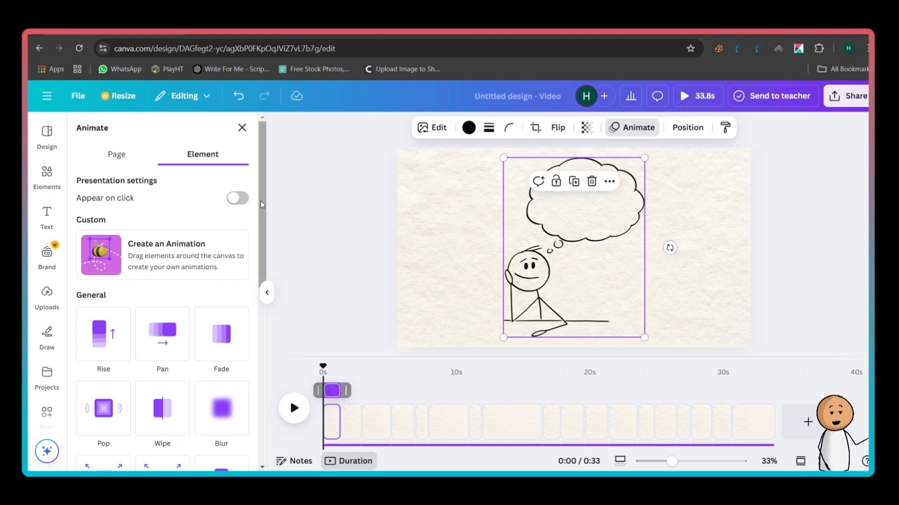
left_click_drag(264, 205, 265, 245)
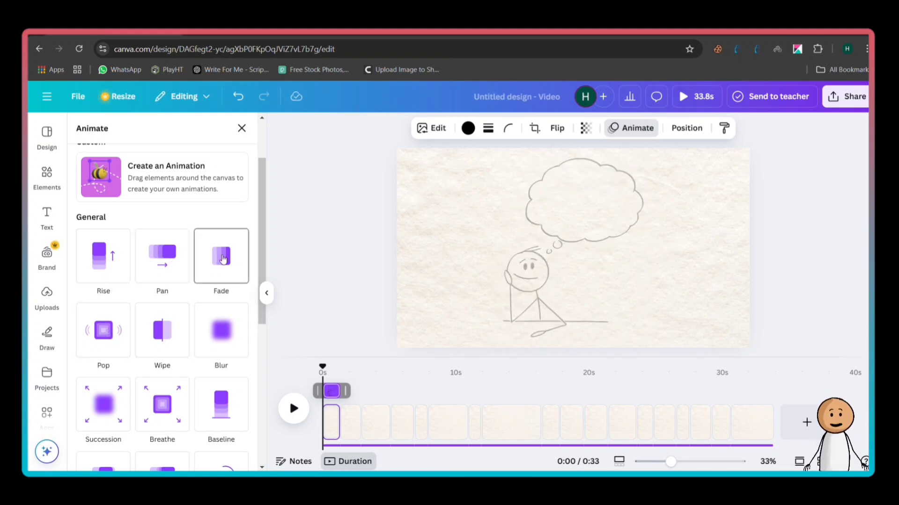
left_click(108, 271)
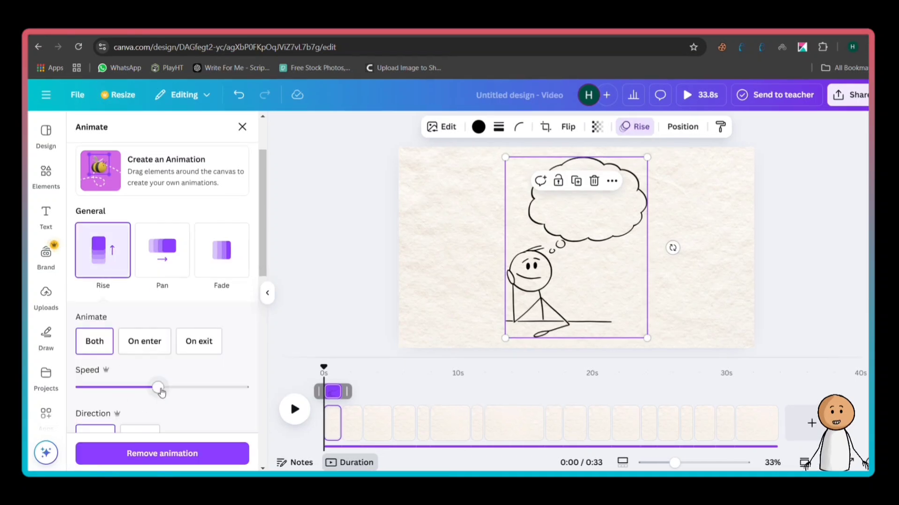
left_click_drag(159, 388, 179, 392)
key("Escape")
- Add a 'dream' heading to the first scene in Chewy, enlarged to 110 at the upper left
left_click(46, 218)
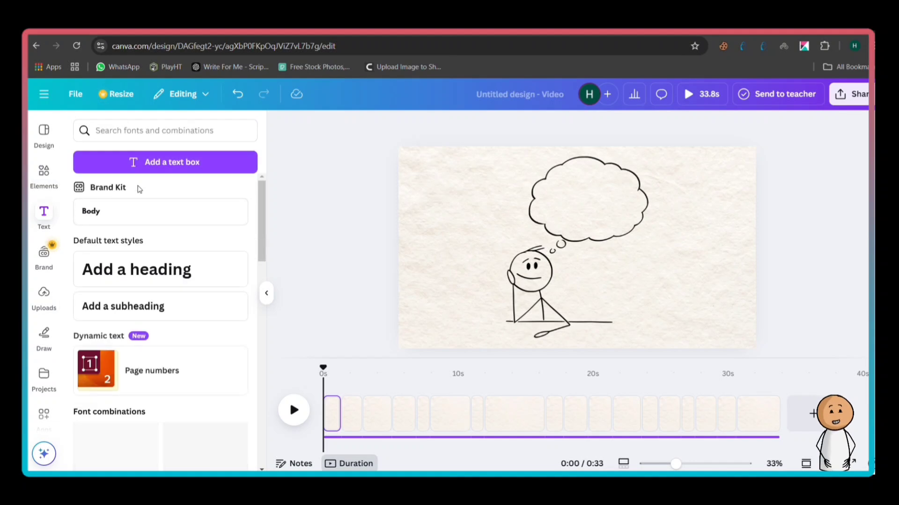
left_click(175, 271)
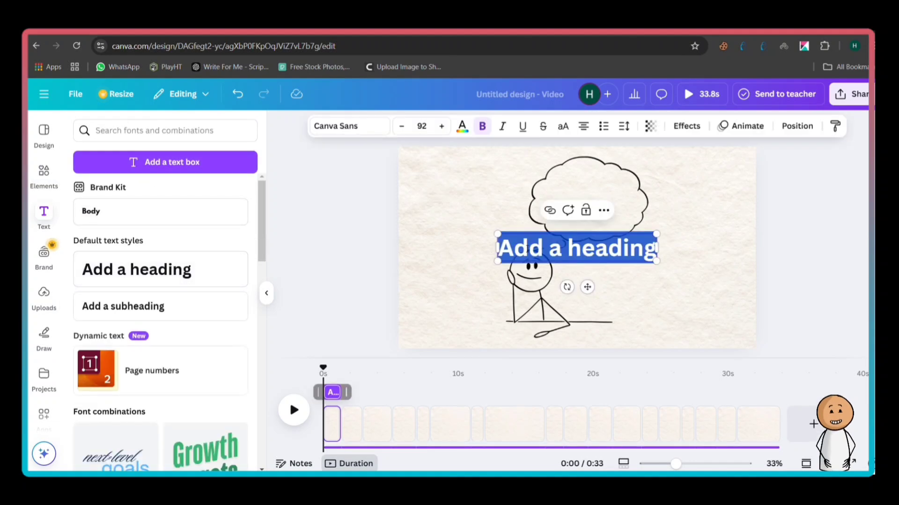
type("d")
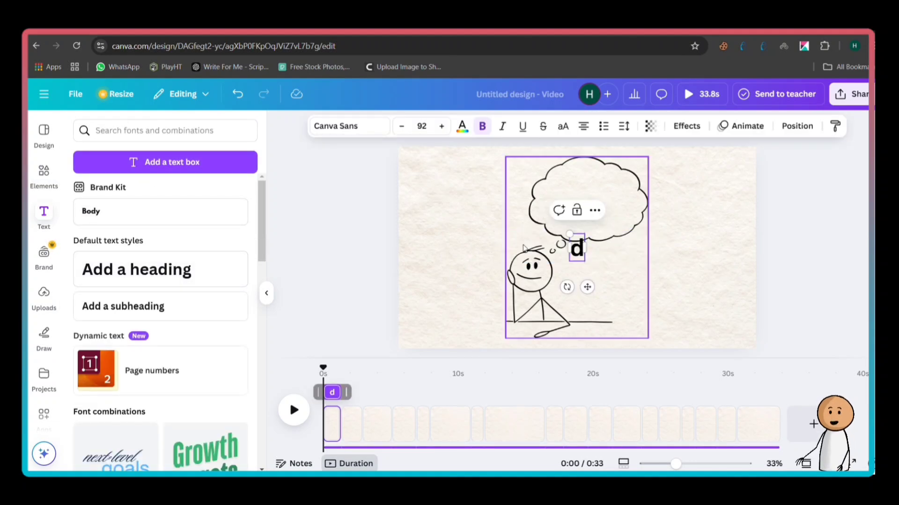
type("ream")
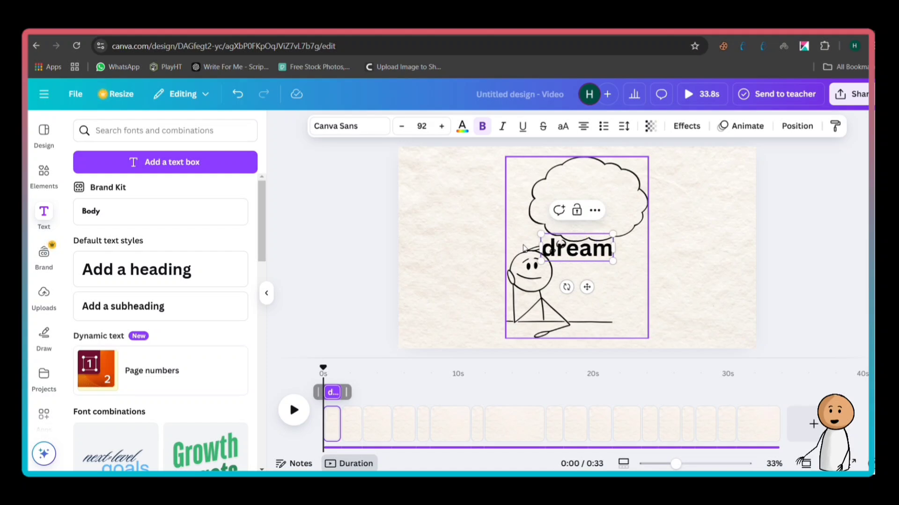
left_click(375, 134)
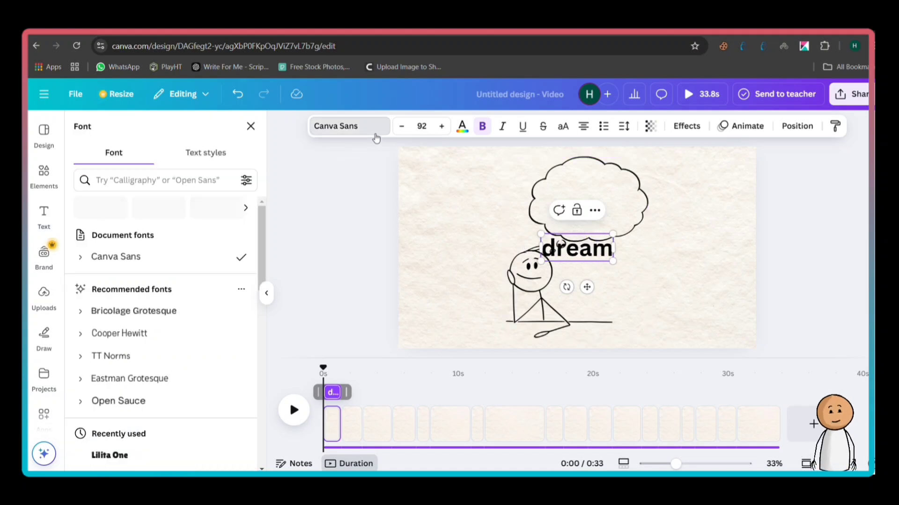
type("chewy")
left_click(112, 236)
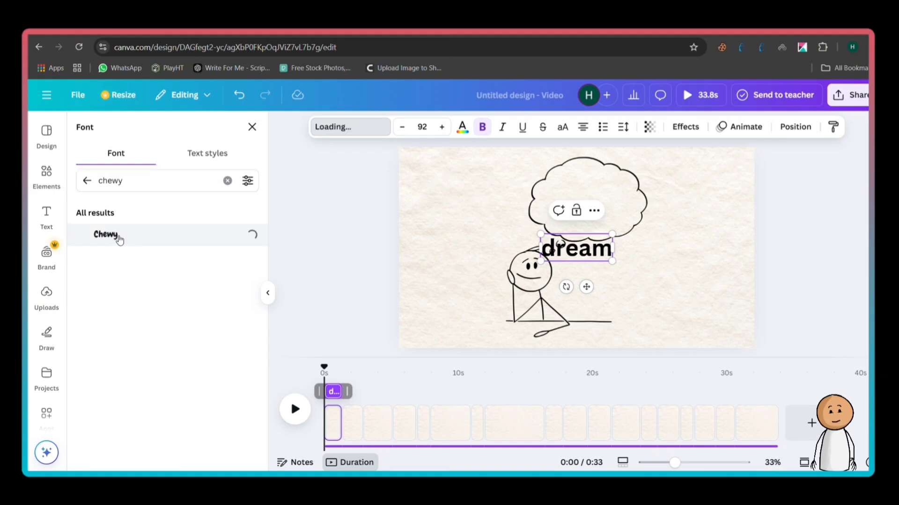
left_click_drag(605, 261, 474, 265)
left_click(373, 215)
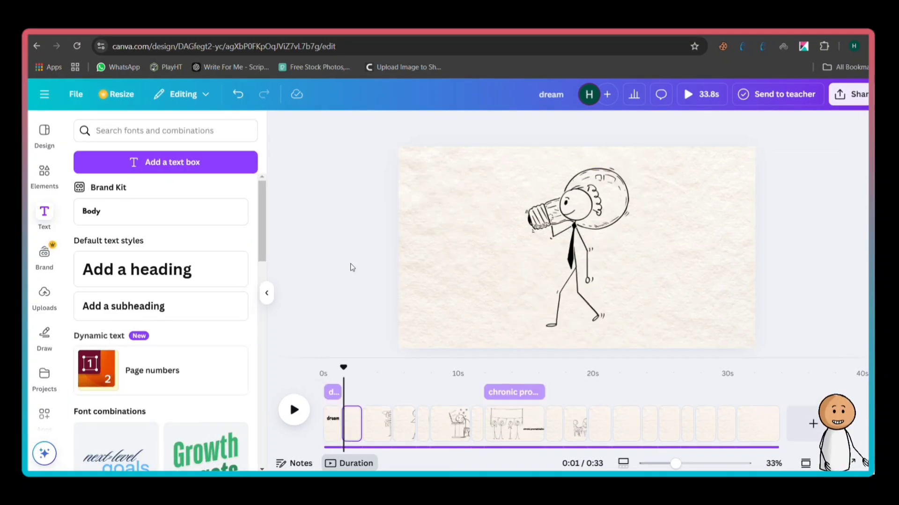
- Place a black lightning-bolt graphic from the 'energy icon' search left of the light-bulb figure
left_click(44, 174)
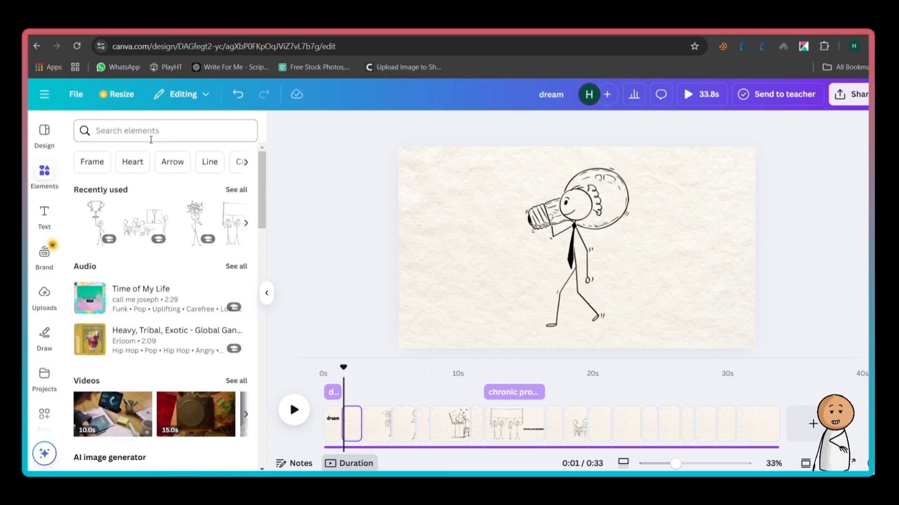
left_click(151, 139)
left_click(123, 181)
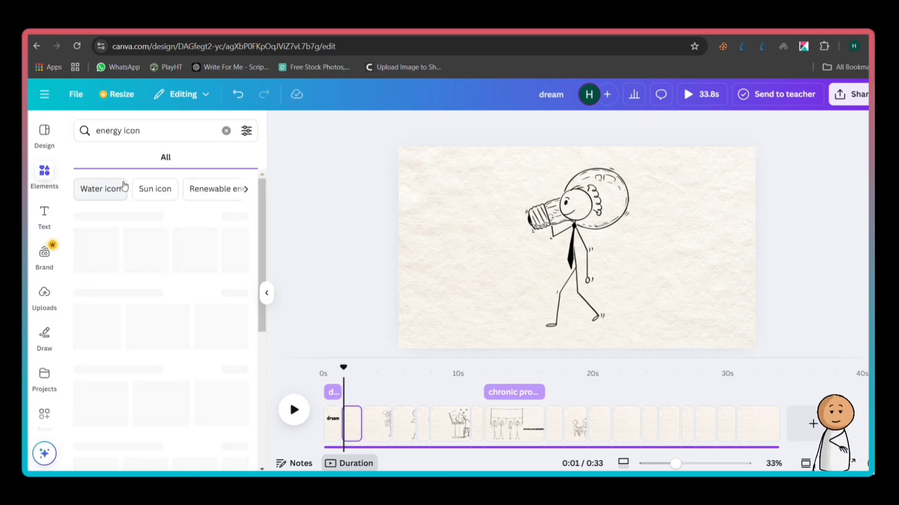
left_click(234, 214)
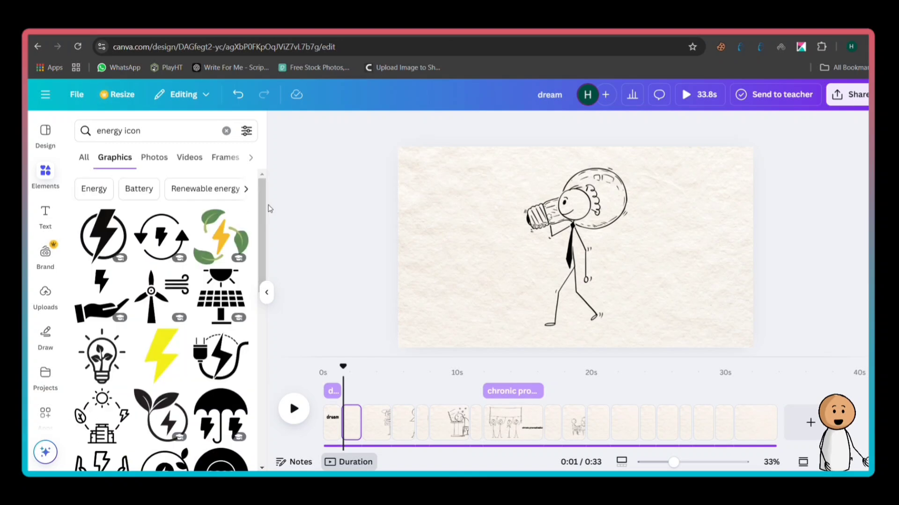
left_click(107, 236)
left_click_drag(572, 241, 465, 271)
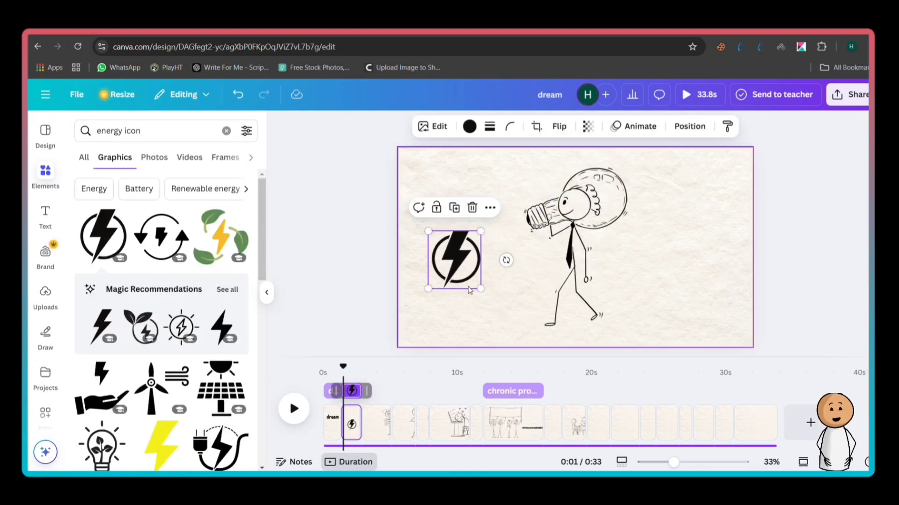
left_click(370, 253)
left_click(332, 419)
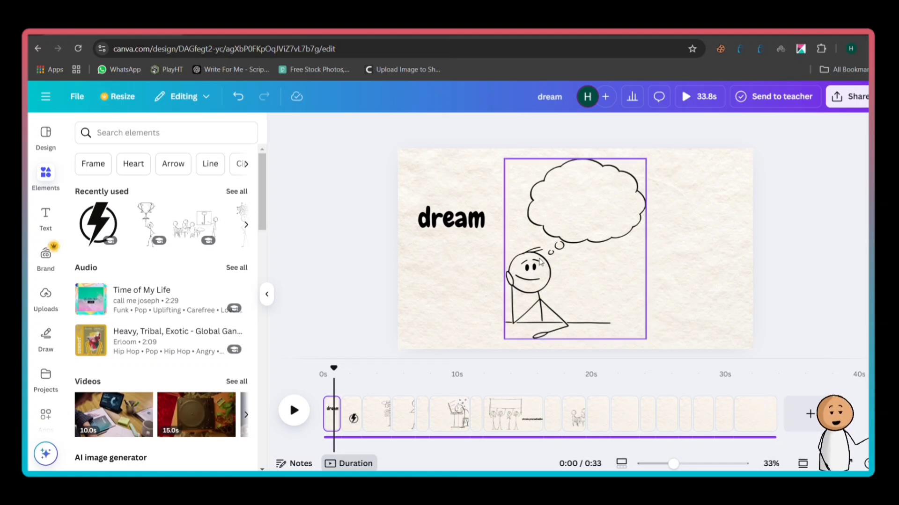
- Turn on element timing for the thought-bubble stick figure
left_click(541, 262)
left_click(610, 190)
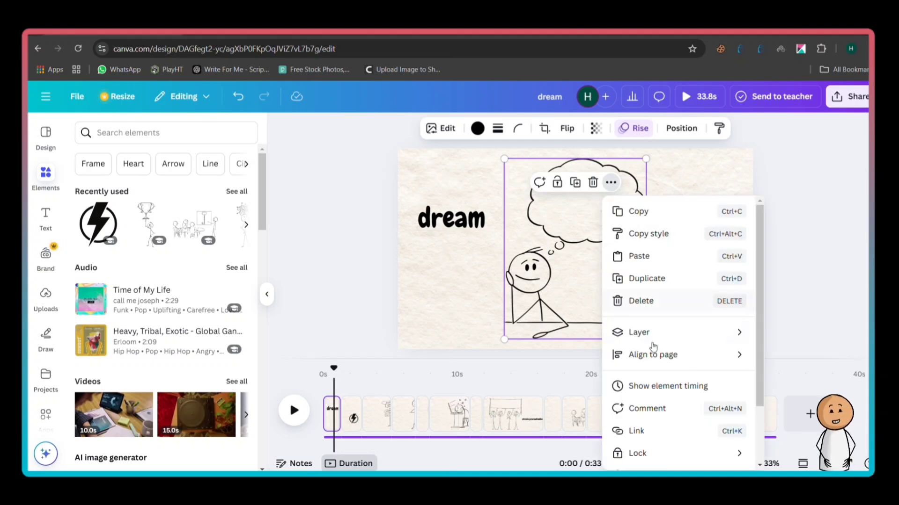
left_click(654, 385)
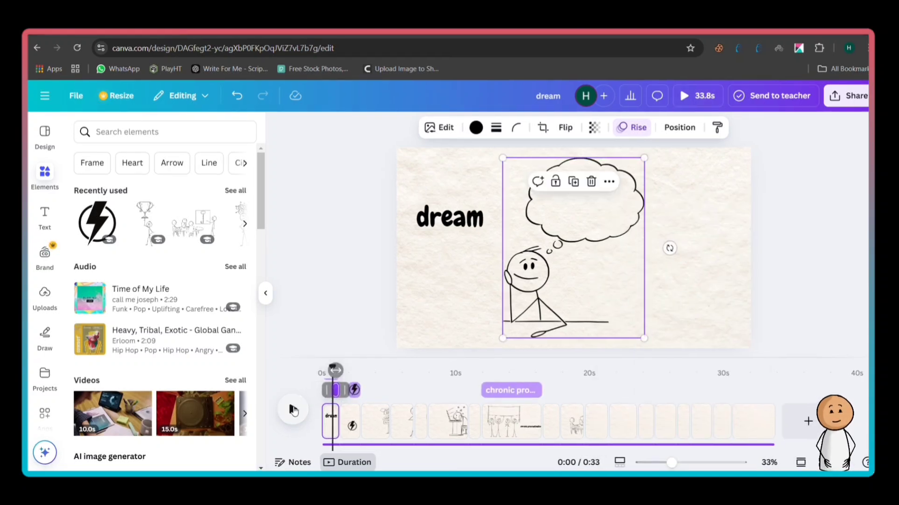
- Preview the video's opening from the start, then stop playback
left_click(292, 409)
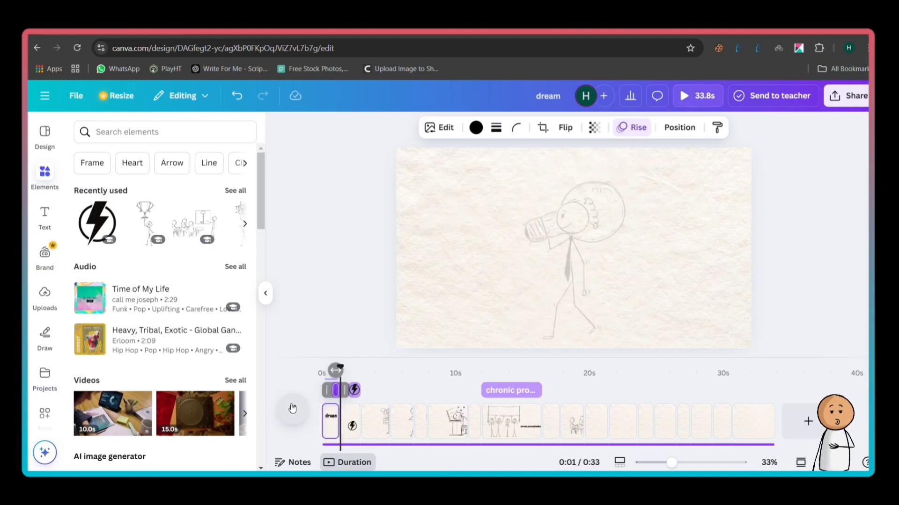
left_click(318, 373)
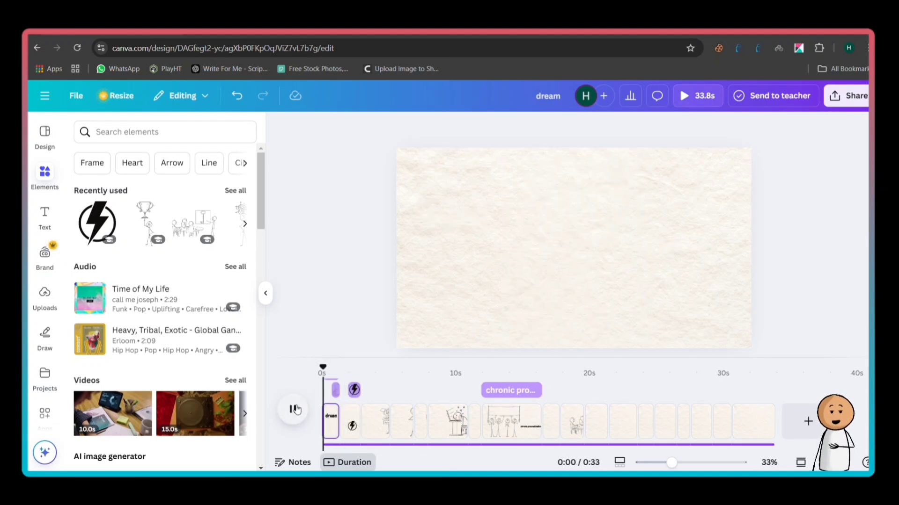
left_click(293, 409)
left_click(309, 383)
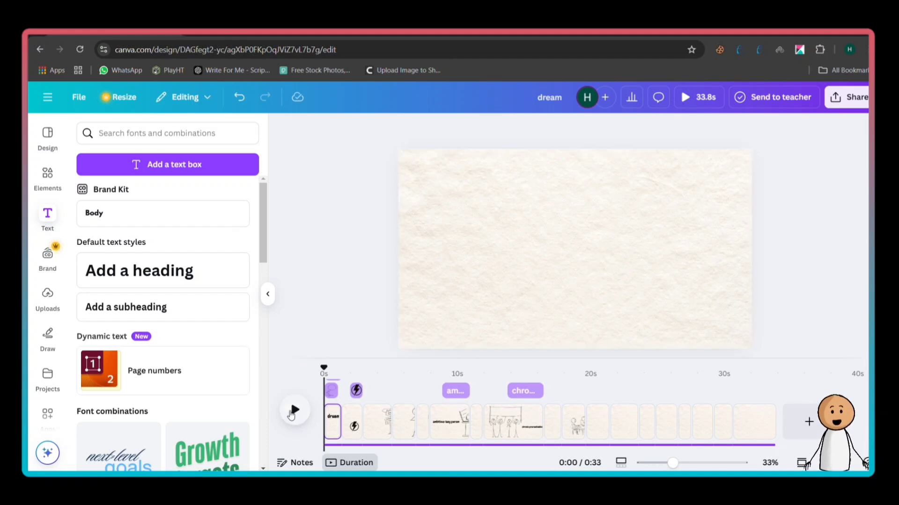
- Play the video preview, pause it at 0:20, then resume playback
left_click(294, 411)
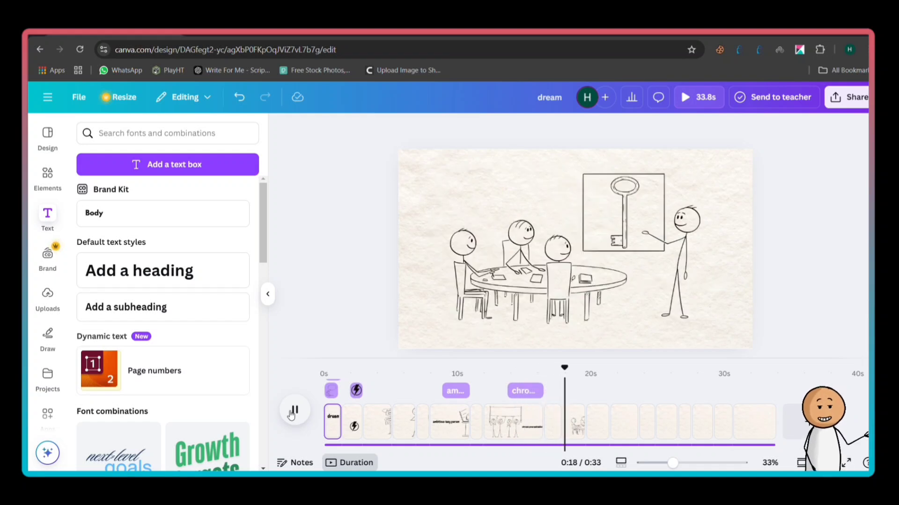
left_click(293, 411)
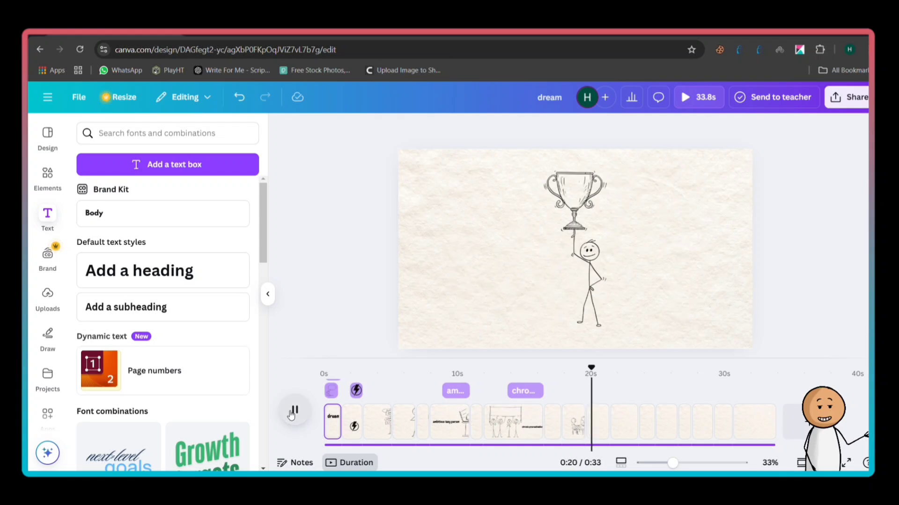
left_click(293, 411)
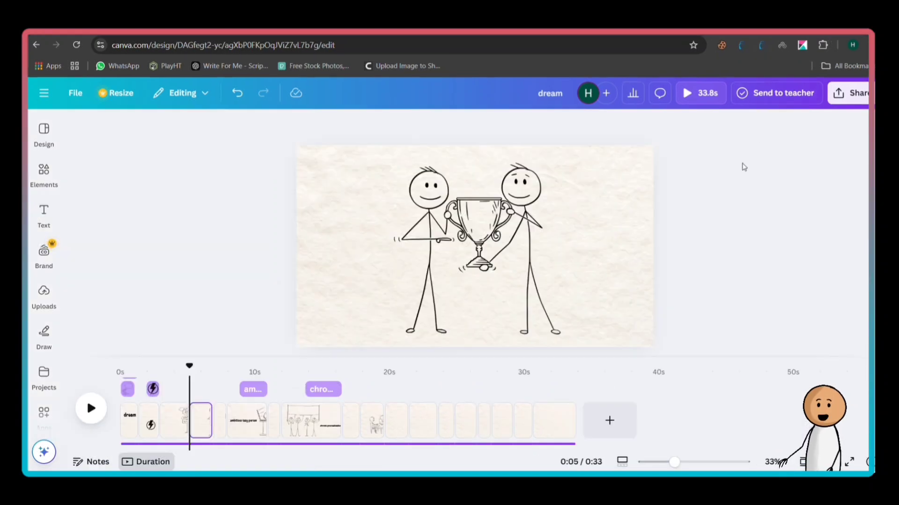
- Download the 'dream' design as a 1080p MP4 covering pages 1–18
left_click(849, 93)
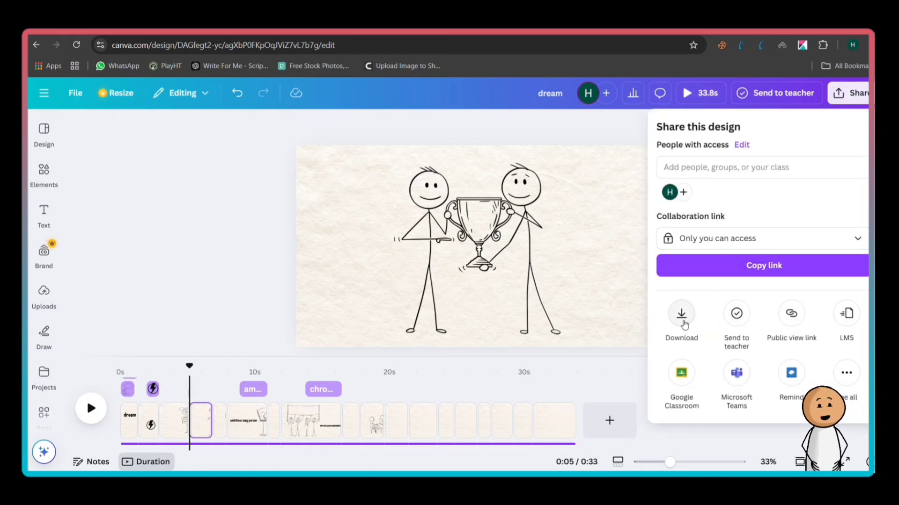
left_click(681, 314)
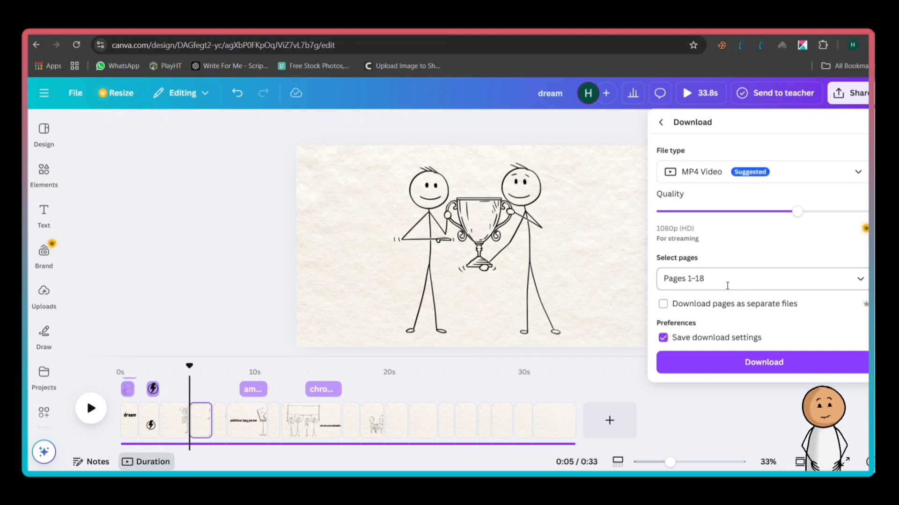
left_click(727, 362)
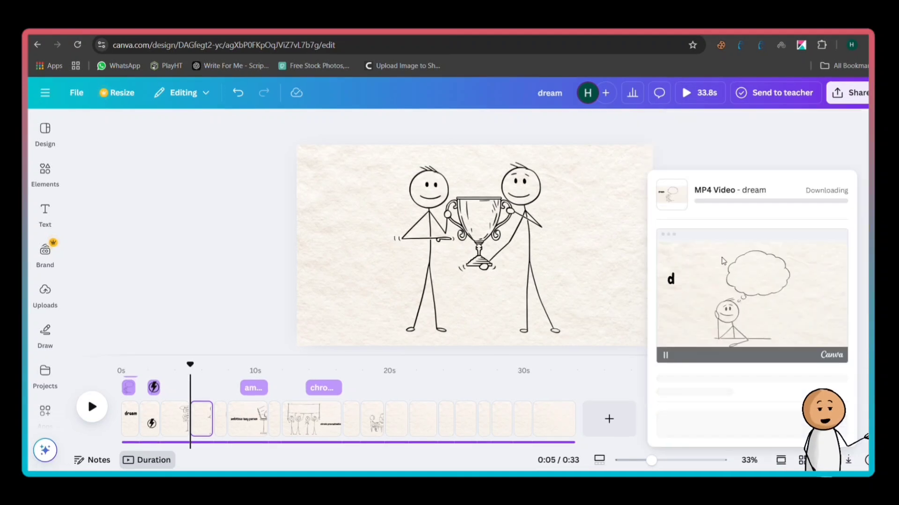